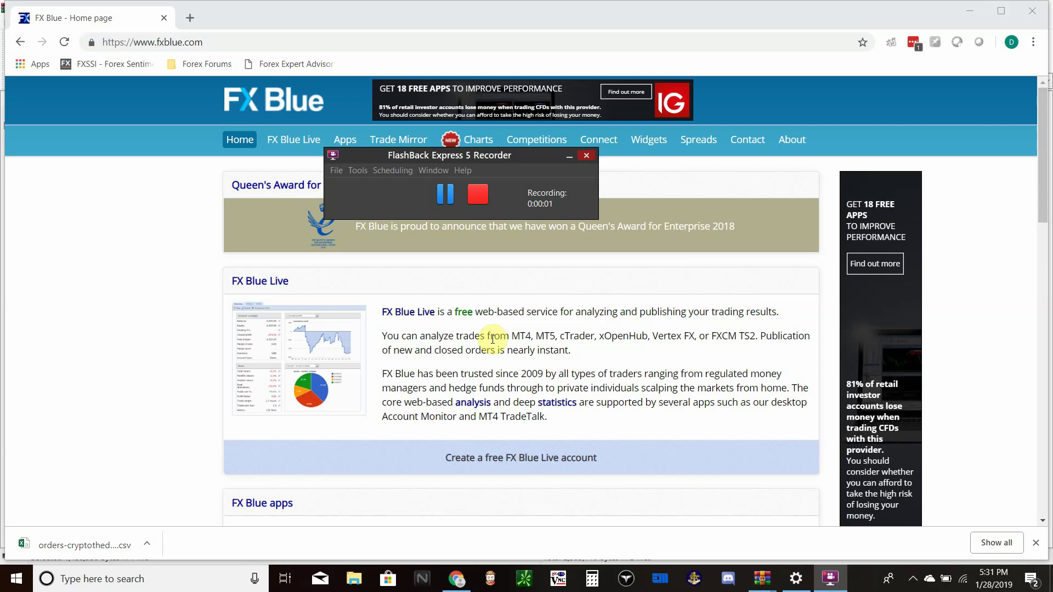
{"action": "left_click", "coordinate": [313, 11]}
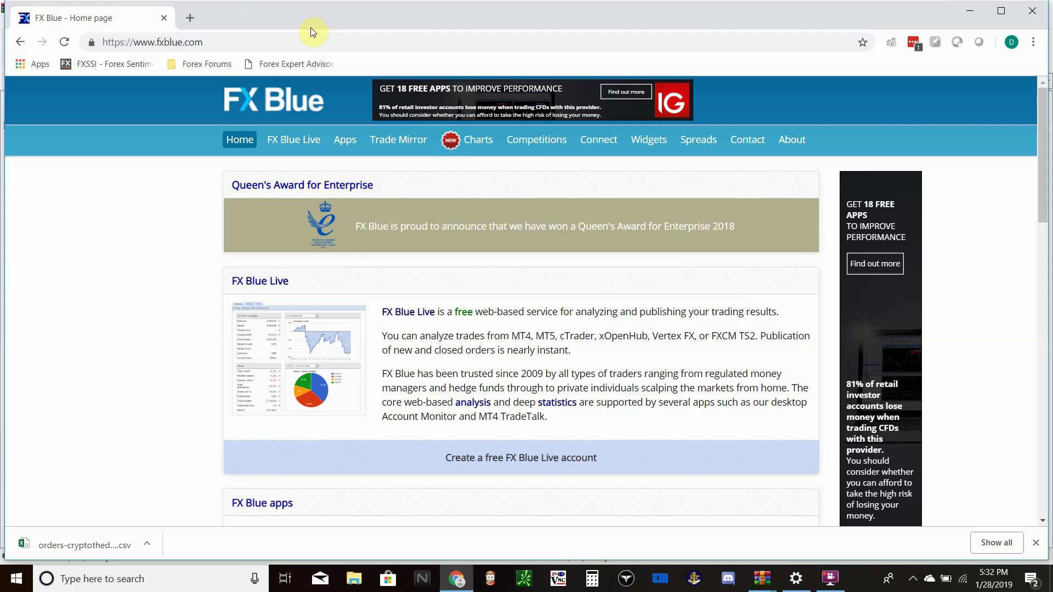
{"action": "left_click", "coordinate": [328, 39]}
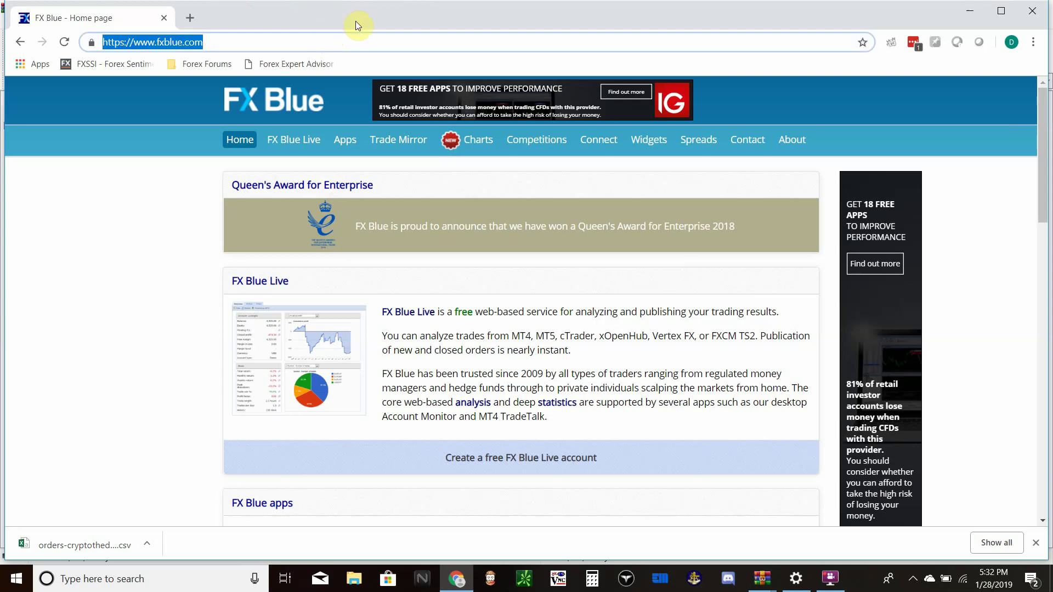
{"action": "left_click", "coordinate": [425, 39]}
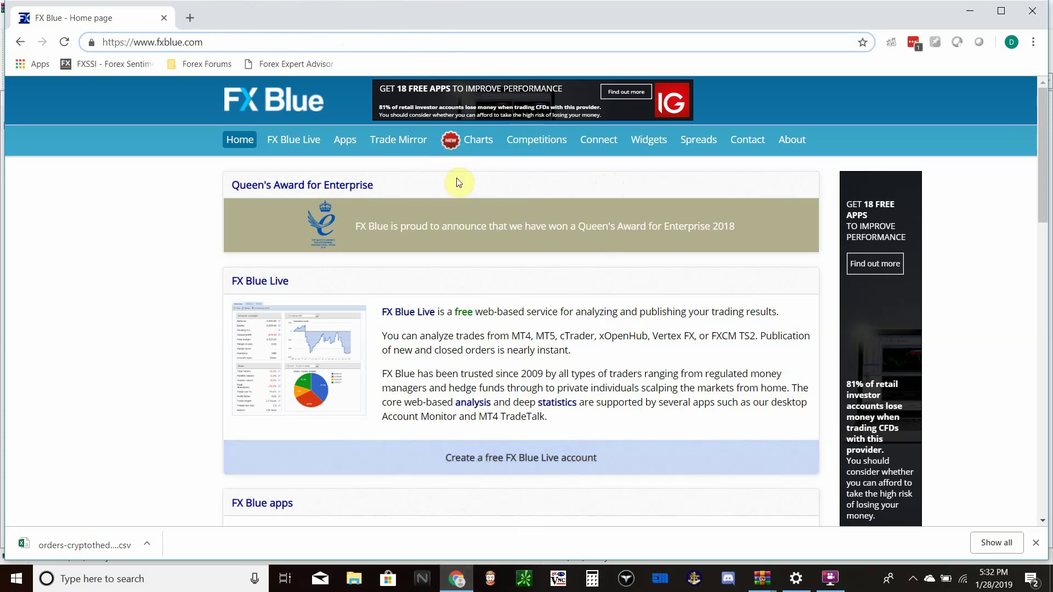
Find FX Blue Trading Simulator v3 for MT4 among the FX Blue apps and download it for free
{"action": "left_click", "coordinate": [348, 142]}
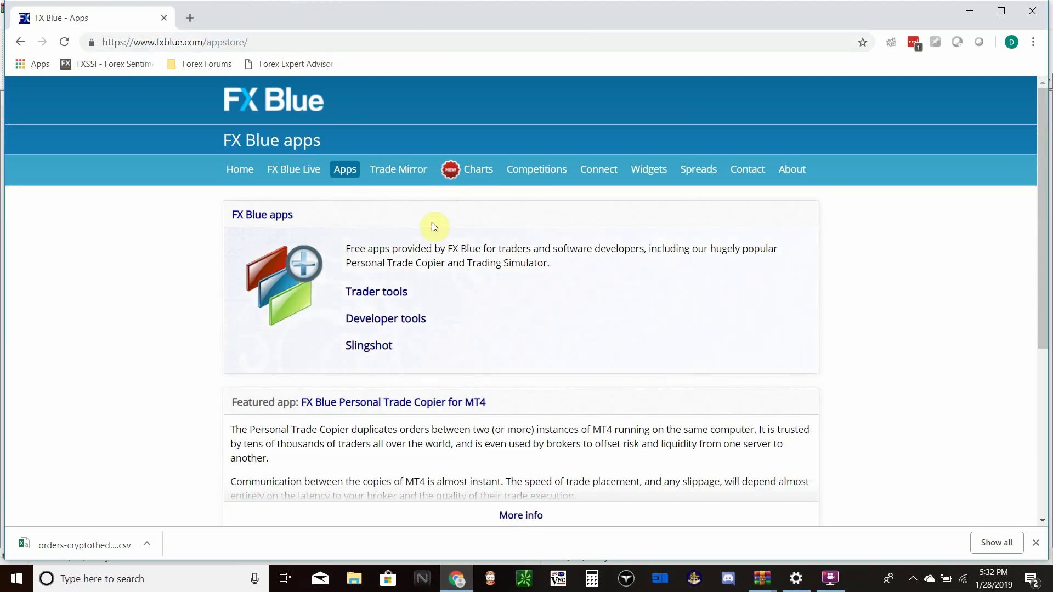
{"action": "scroll", "coordinate": [433, 231], "scroll_direction": "down", "scroll_amount": 3}
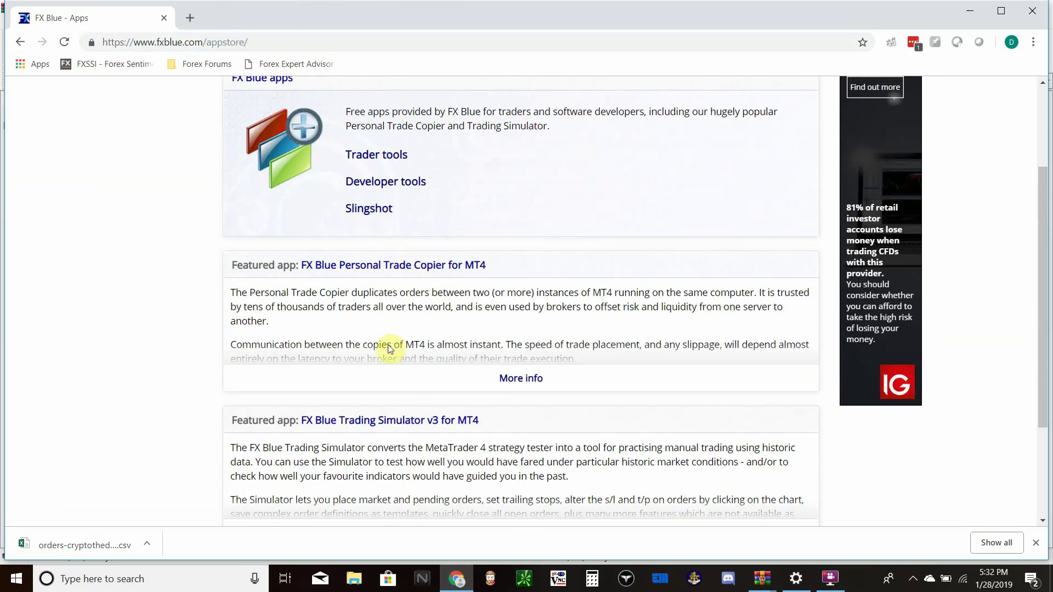
{"action": "scroll", "coordinate": [395, 318], "scroll_direction": "down", "scroll_amount": 1}
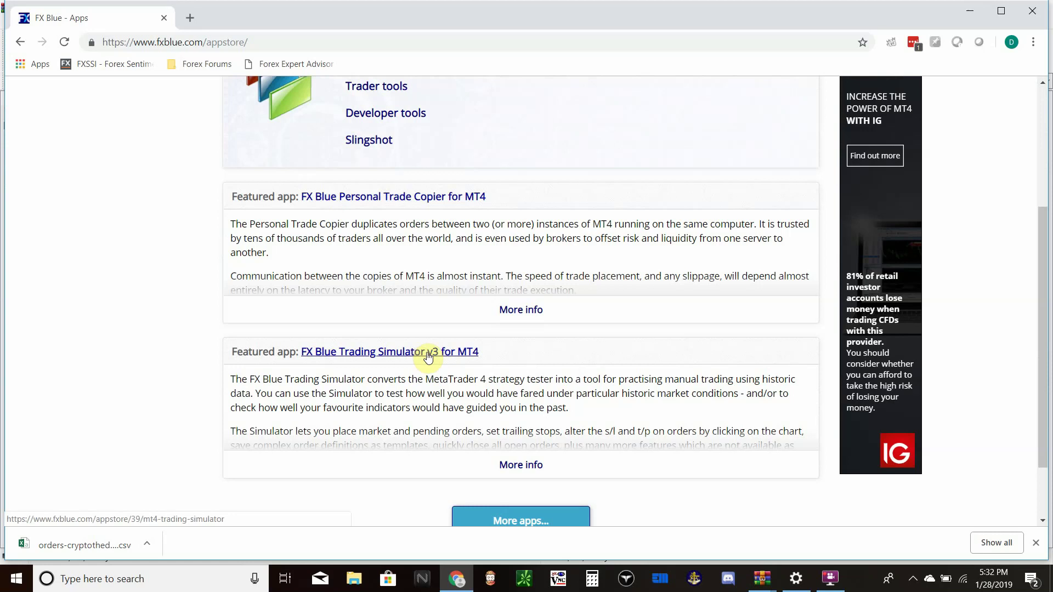
{"action": "left_click", "coordinate": [429, 356]}
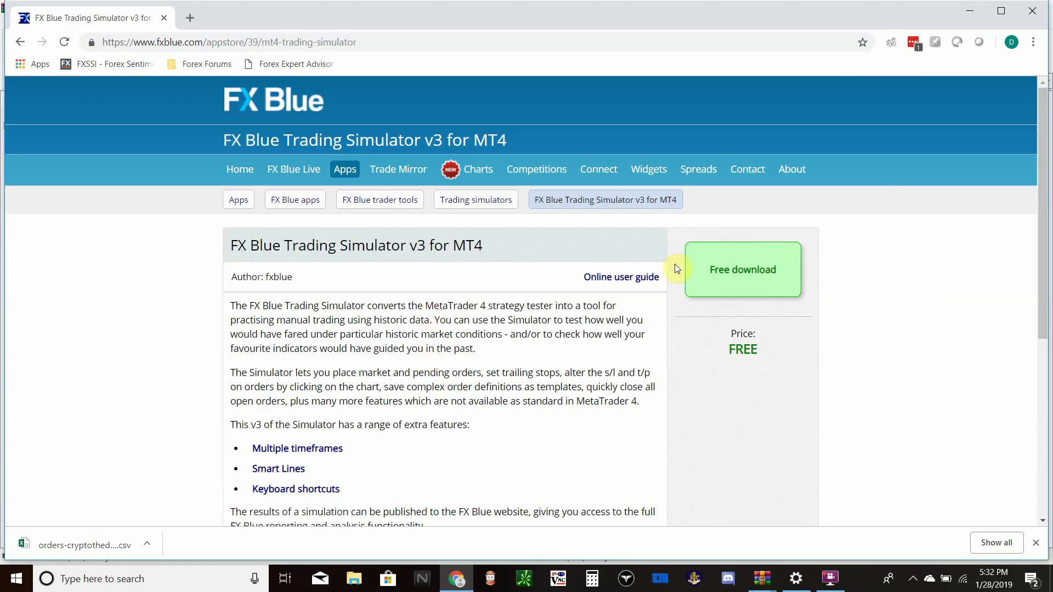
{"action": "left_click", "coordinate": [744, 274]}
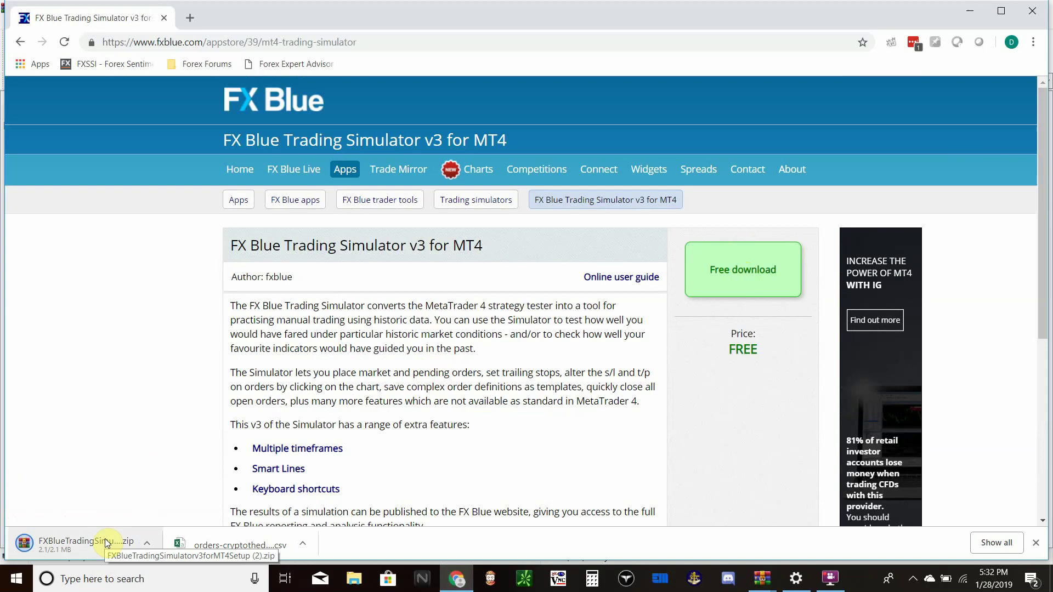
Open the downloaded simulator archive, dismiss the WinRAR licence notice, and run FX Blue Trading Simulator v3 for MT4 Setup.exe
{"action": "left_click", "coordinate": [146, 543]}
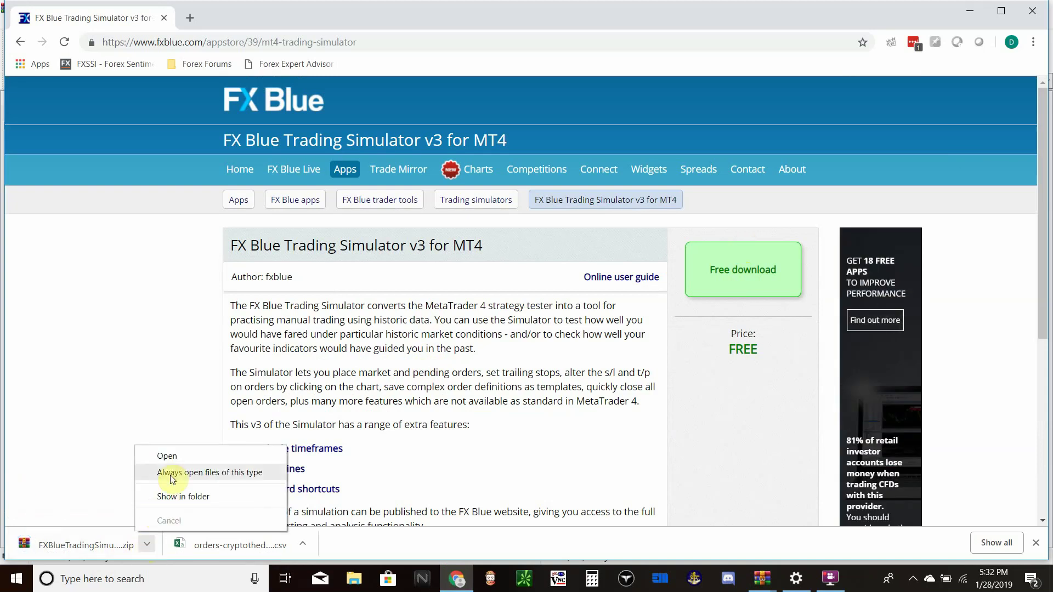
{"action": "left_click", "coordinate": [172, 465]}
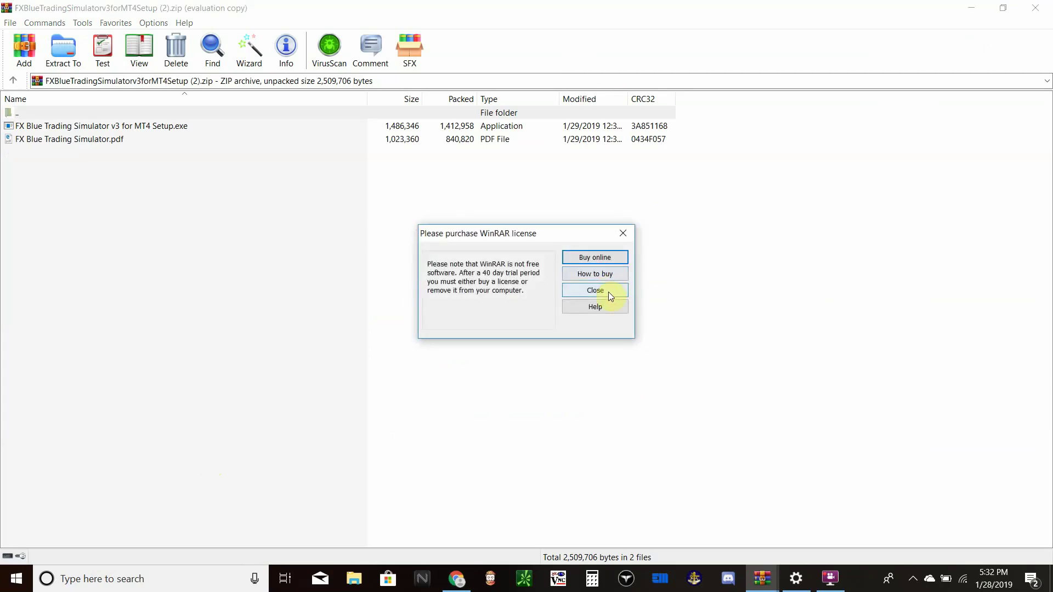
{"action": "left_click", "coordinate": [608, 292]}
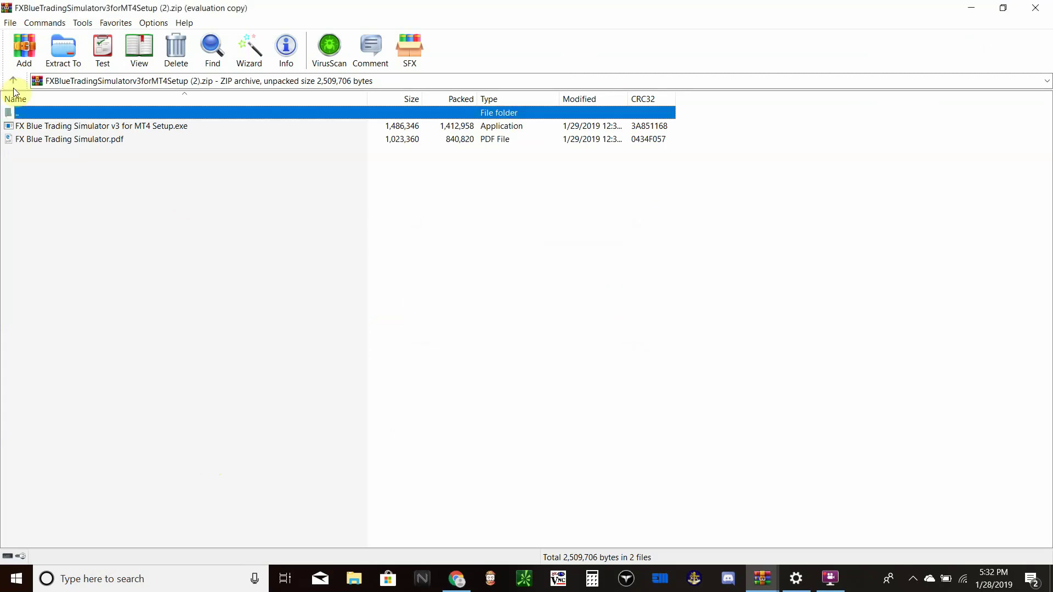
{"action": "double_click", "coordinate": [95, 127]}
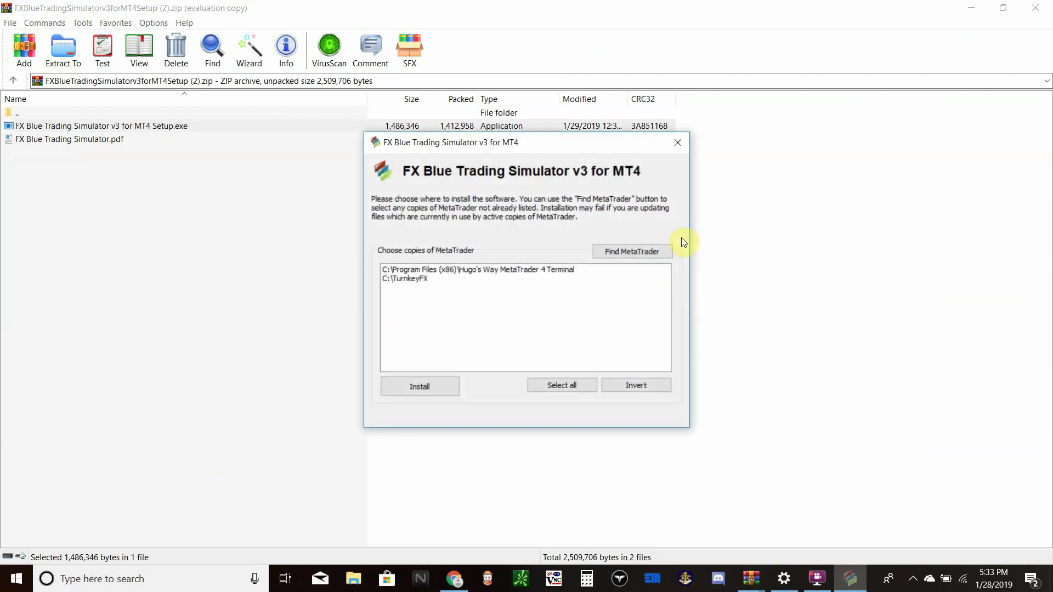
Install the simulator into the Hugo's Way MetaTrader 4 Terminal copy and close the installer's completion message
{"action": "left_click", "coordinate": [480, 270]}
{"action": "left_click", "coordinate": [430, 386]}
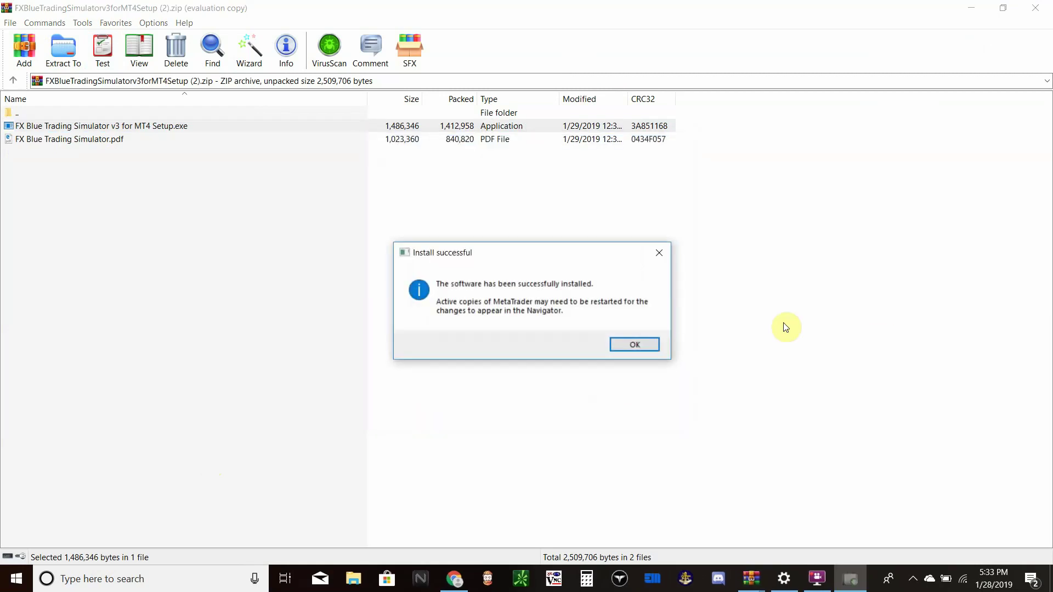
{"action": "left_click", "coordinate": [636, 343]}
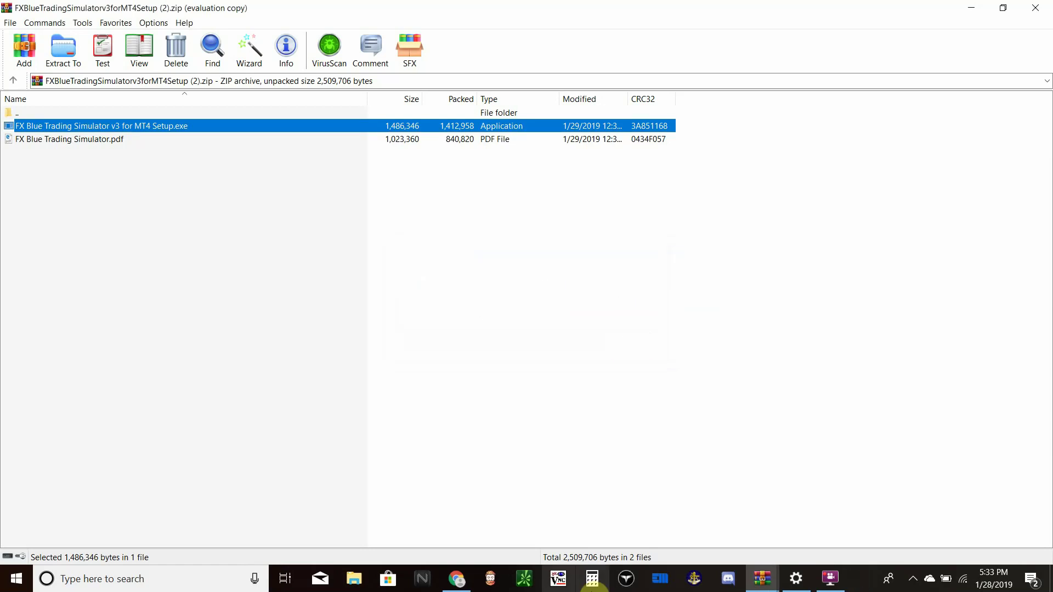
Switch to MetaTrader 4 and choose the expert advisor FX Blue - Trading Simulator v3.ex4 in the strategy tester
{"action": "left_click", "coordinate": [491, 580]}
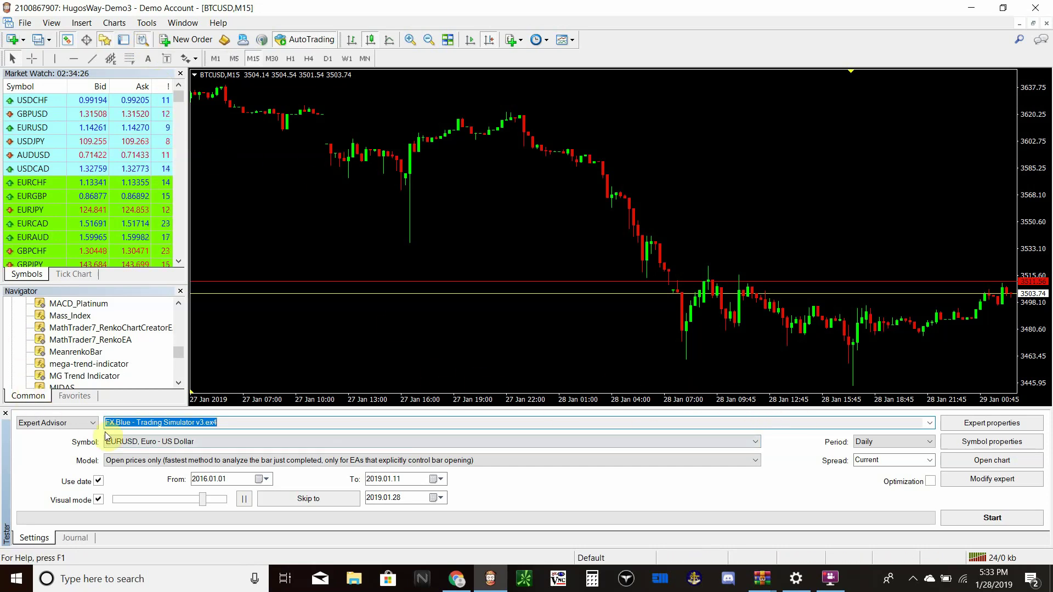
{"action": "left_click", "coordinate": [65, 421]}
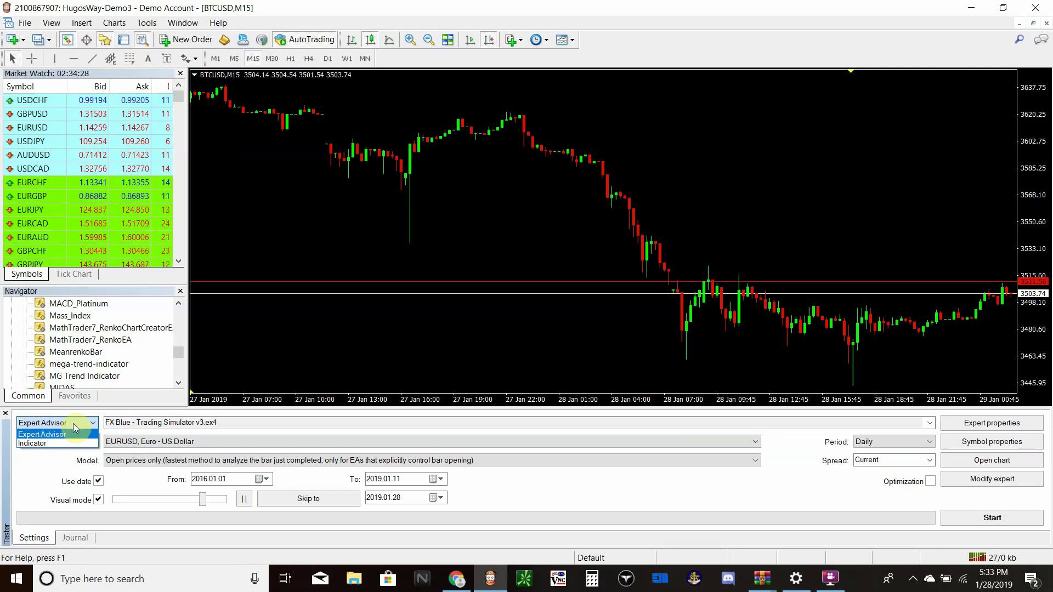
{"action": "left_click", "coordinate": [934, 421]}
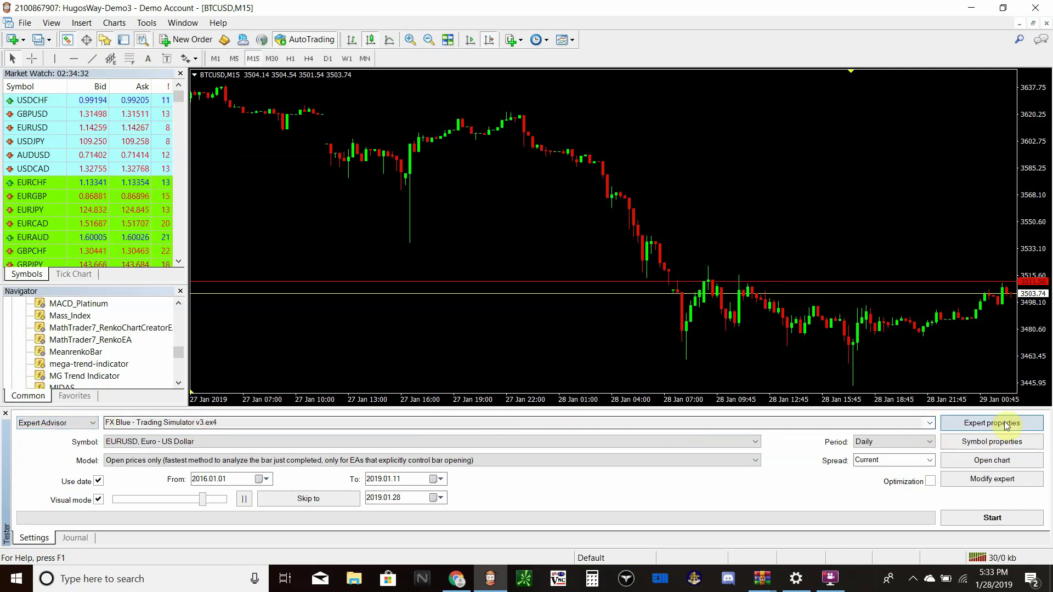
{"action": "left_click", "coordinate": [930, 423]}
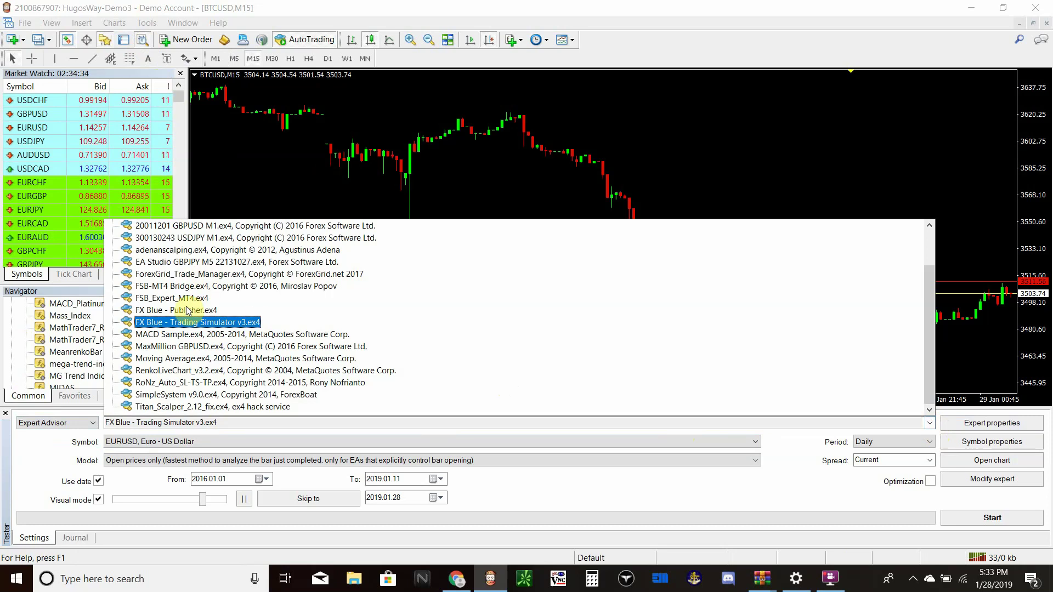
{"action": "left_click", "coordinate": [289, 423]}
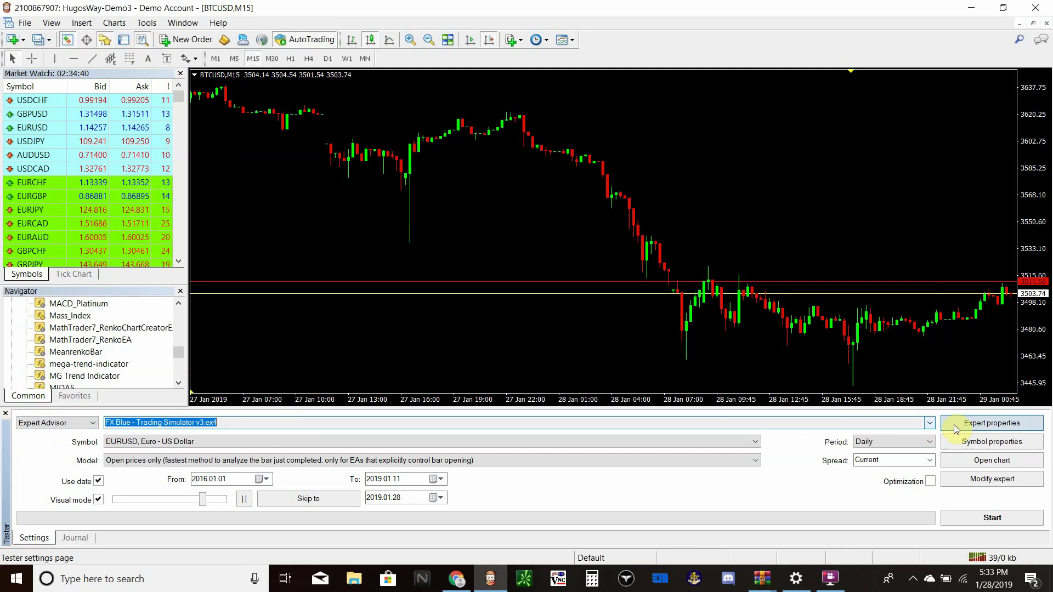
Set PauseTester to the "Pause when s/l or" option in the simulator's expert properties, review the offline chart inputs, and accept them
{"action": "left_click", "coordinate": [980, 423]}
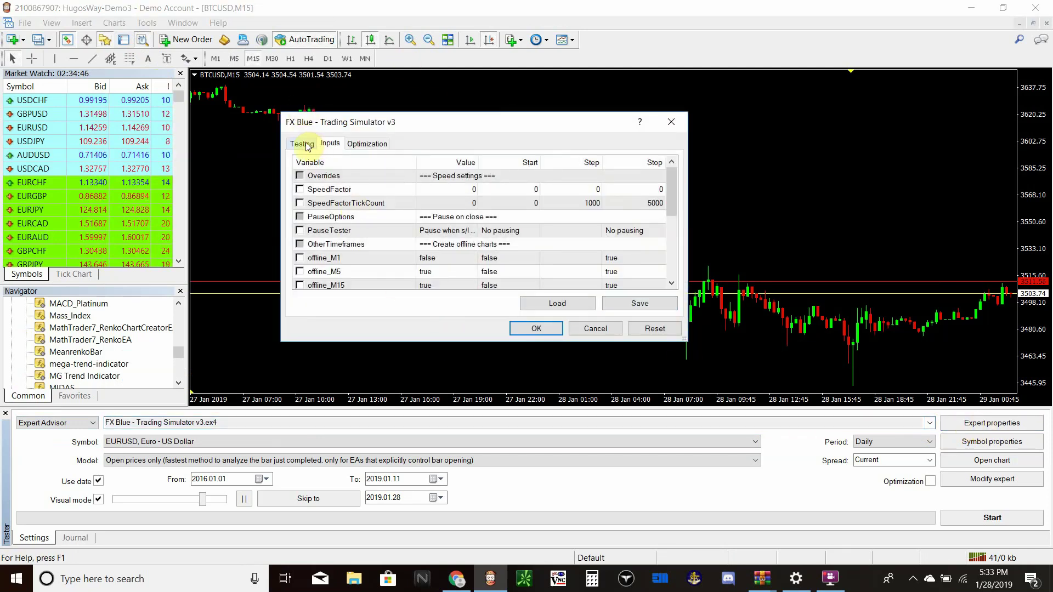
{"action": "left_click", "coordinate": [445, 231]}
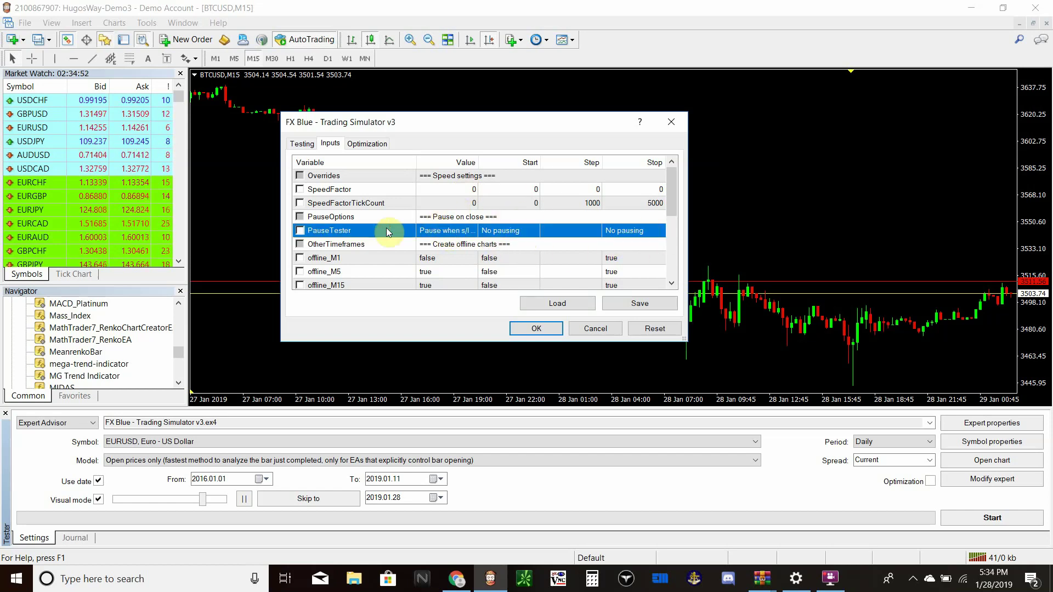
{"action": "left_click", "coordinate": [468, 232]}
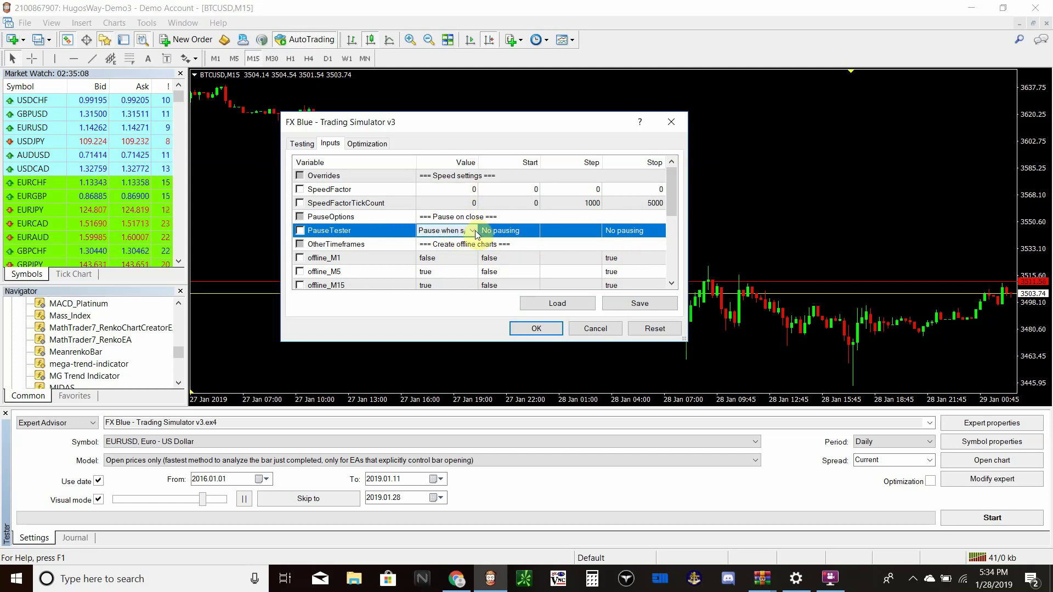
{"action": "left_click", "coordinate": [471, 231]}
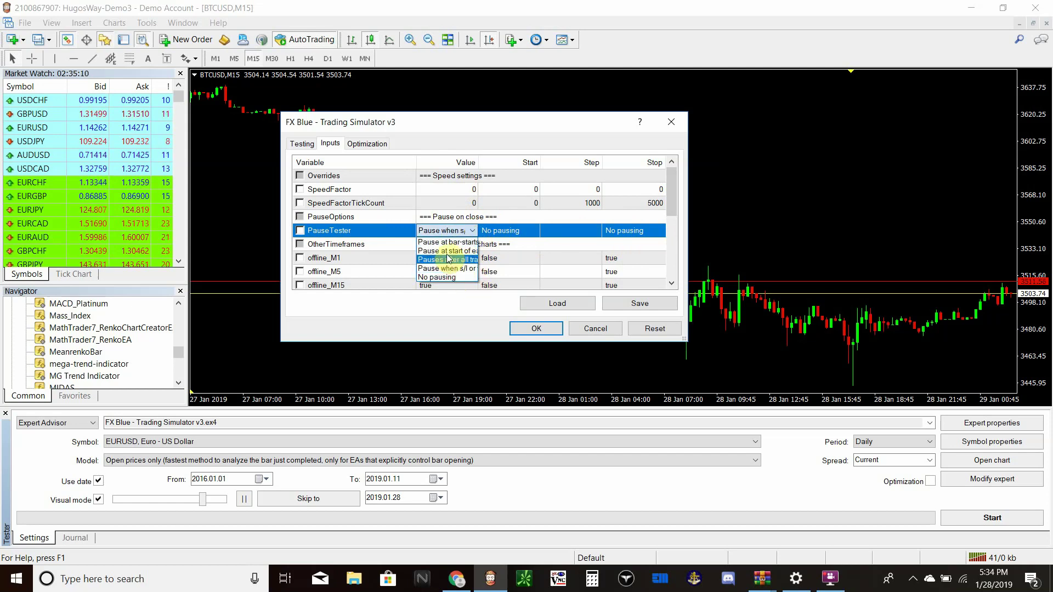
{"action": "left_click", "coordinate": [472, 270]}
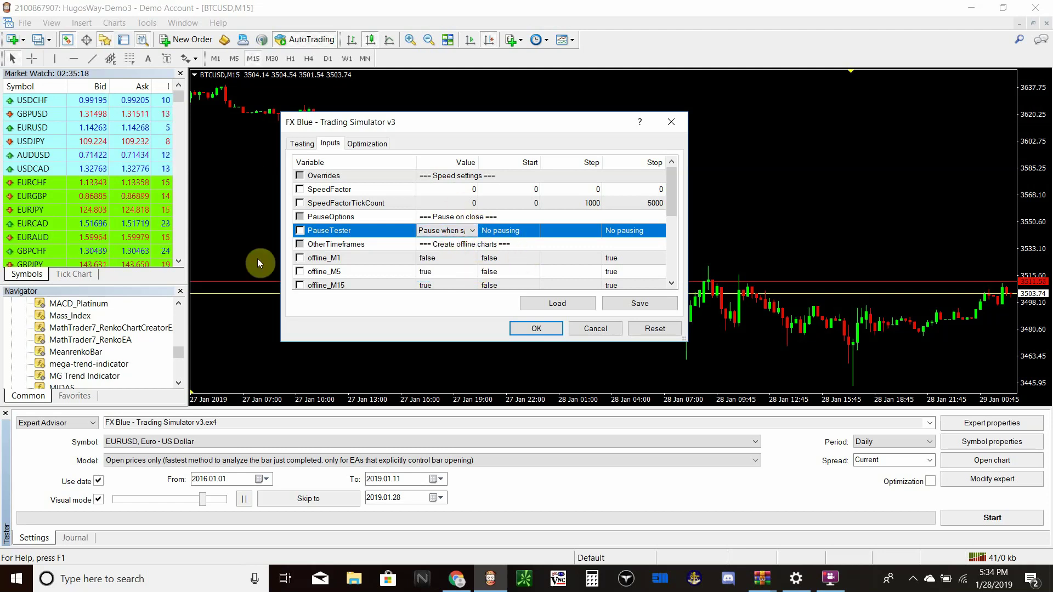
{"action": "left_click", "coordinate": [674, 207]}
{"action": "left_click_drag", "start_coordinate": [674, 206], "coordinate": [676, 239]}
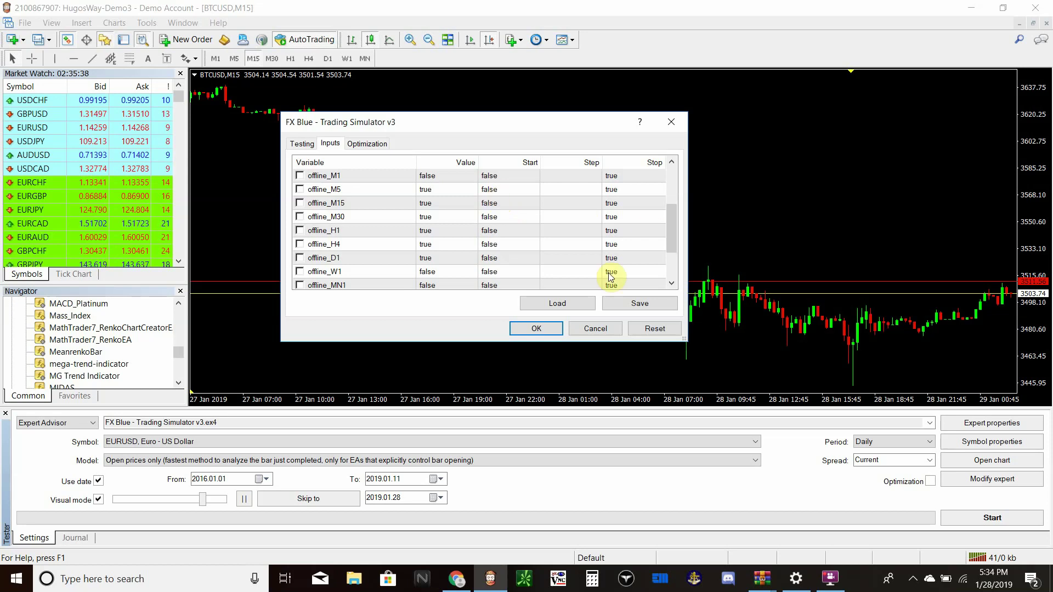
{"action": "left_click_drag", "start_coordinate": [674, 235], "coordinate": [677, 270]}
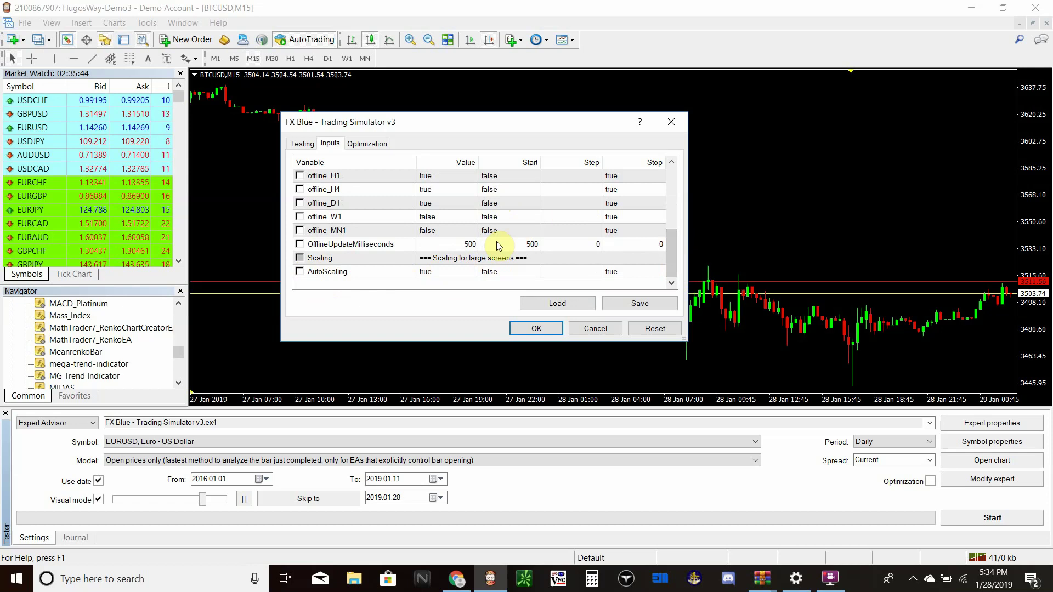
{"action": "left_click", "coordinate": [539, 328]}
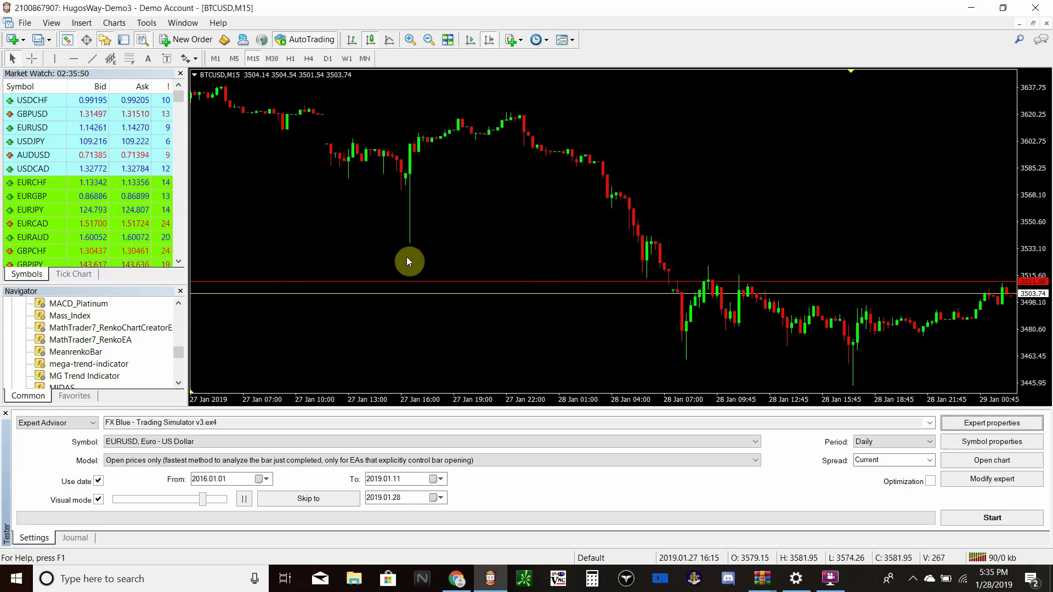
Set the tester's model to Open prices only for the EURUSD simulation
{"action": "left_click", "coordinate": [140, 460]}
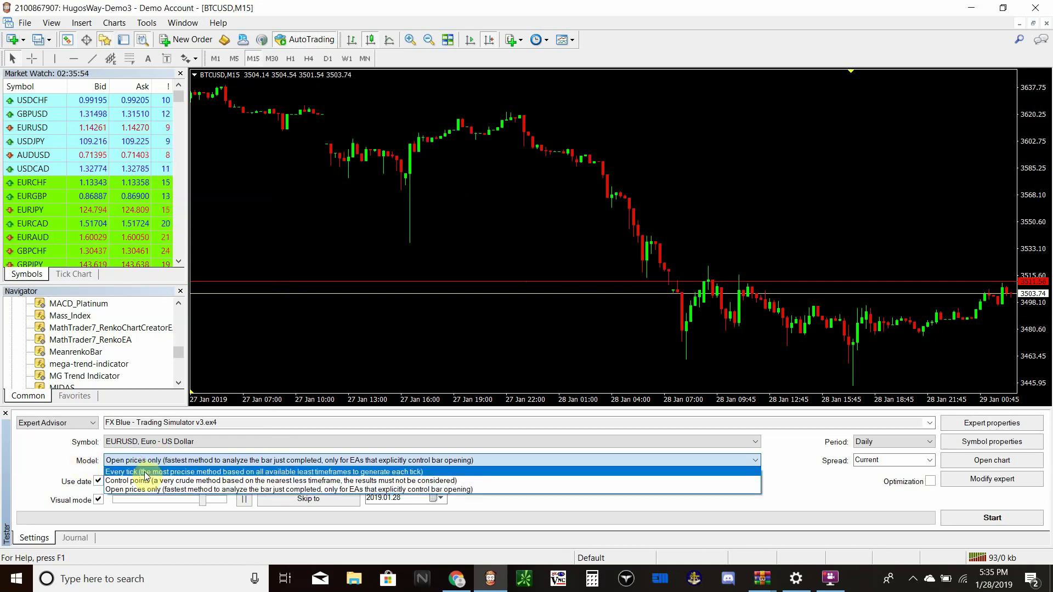
{"action": "left_click", "coordinate": [172, 490]}
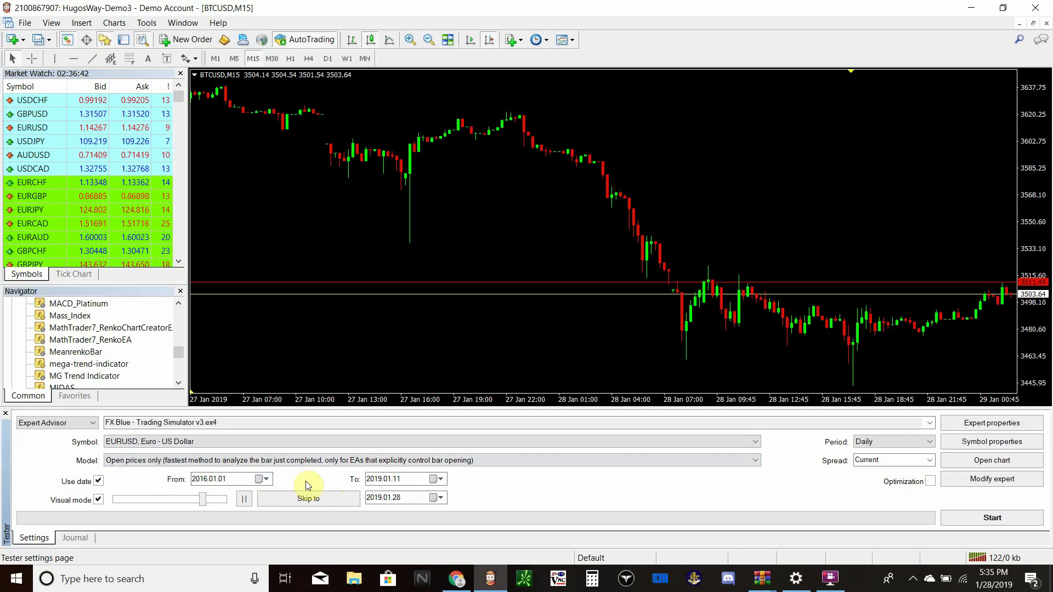
{"action": "left_click", "coordinate": [208, 481]}
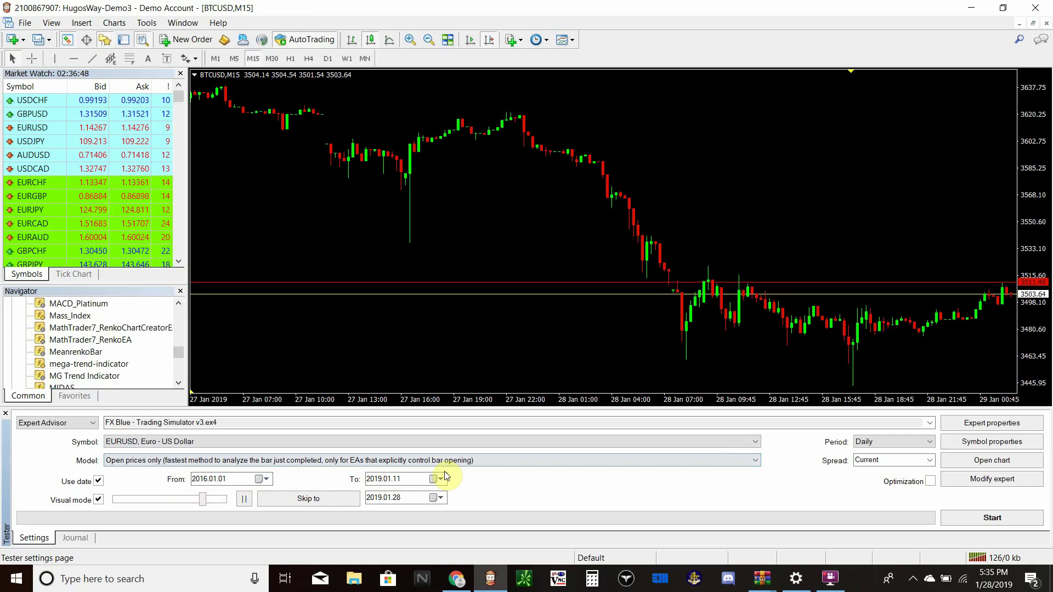
Switch the tester's Use date and Visual mode options off and back on
{"action": "left_click", "coordinate": [99, 481]}
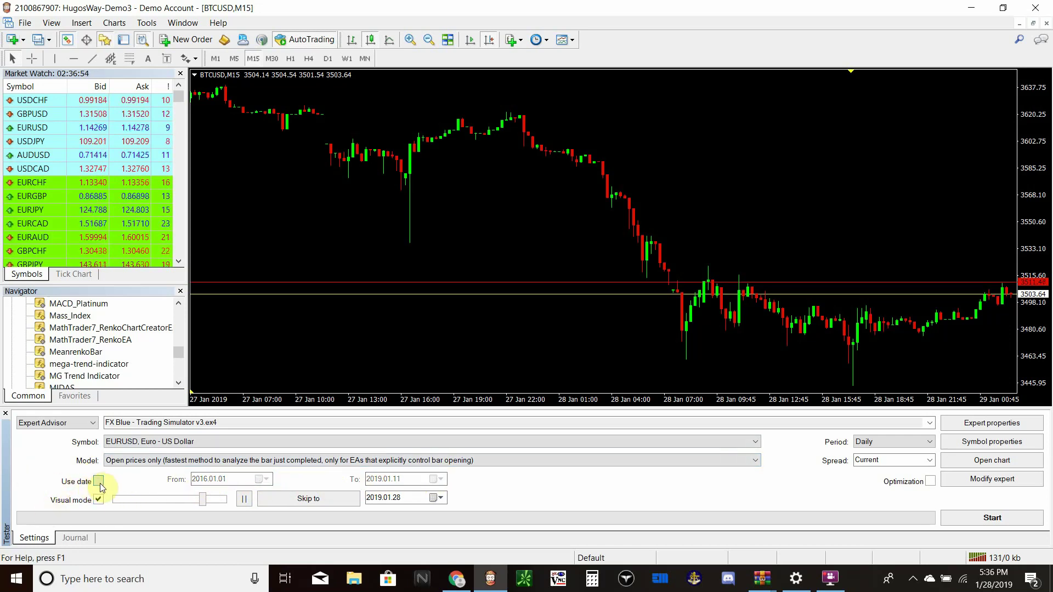
{"action": "left_click", "coordinate": [99, 481]}
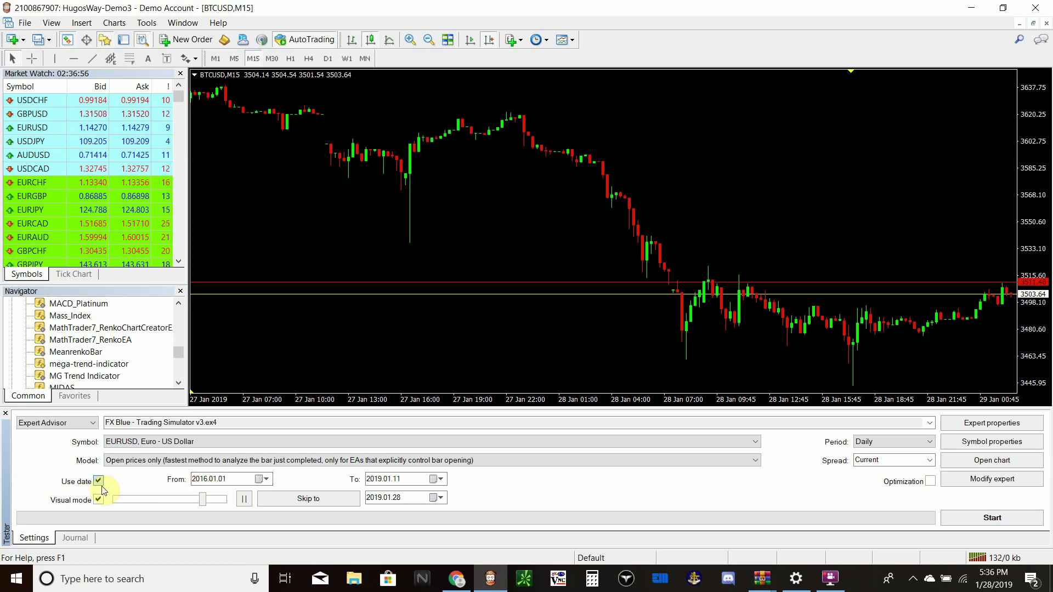
{"action": "left_click", "coordinate": [99, 500]}
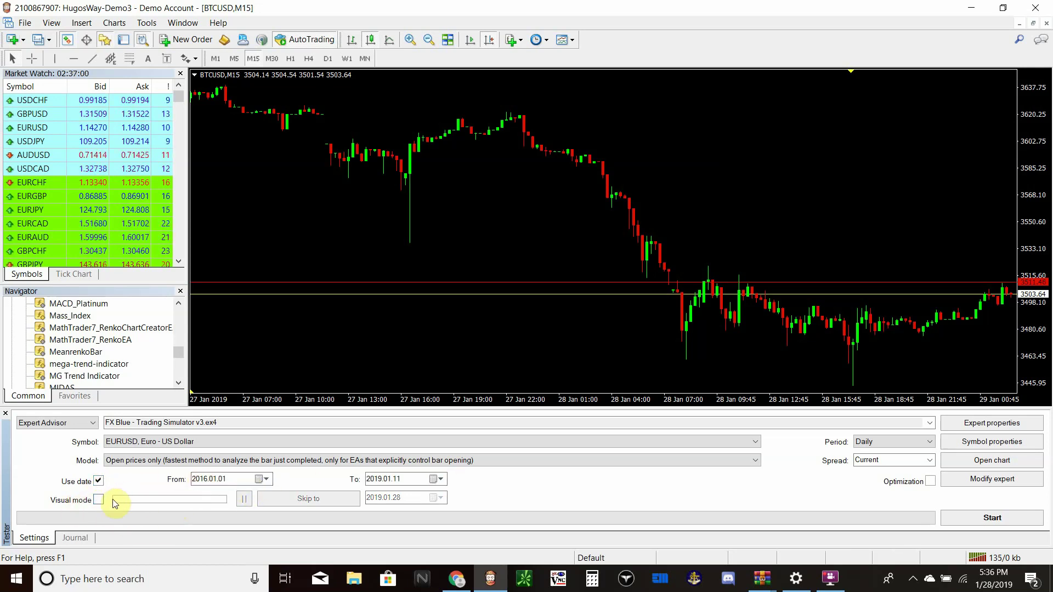
{"action": "left_click", "coordinate": [98, 500]}
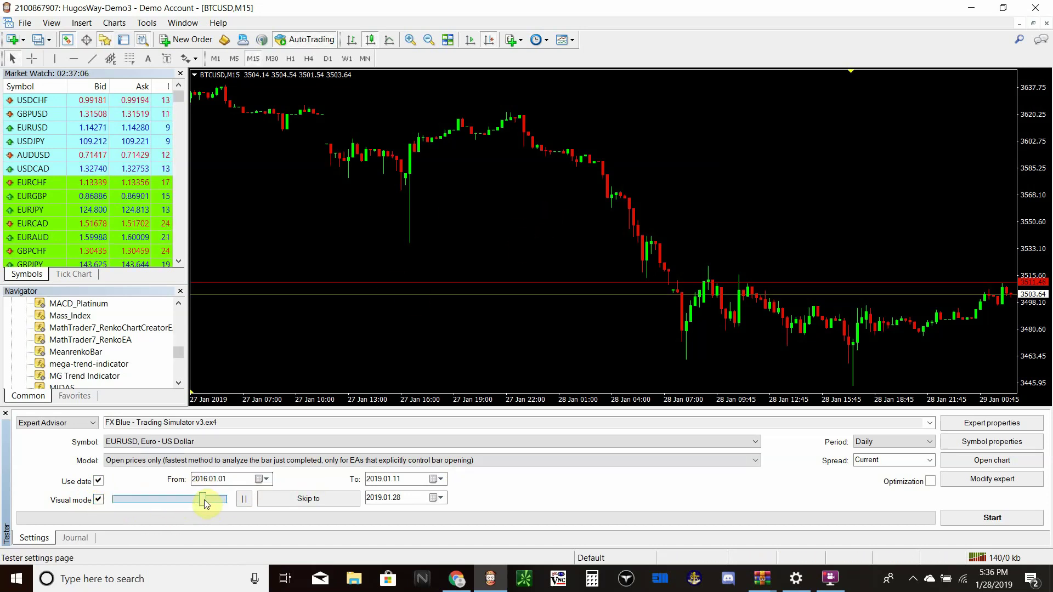
Reduce the visual mode playback speed to its slowest setting
{"action": "left_click_drag", "start_coordinate": [202, 499], "coordinate": [117, 509]}
{"action": "left_click", "coordinate": [123, 508]}
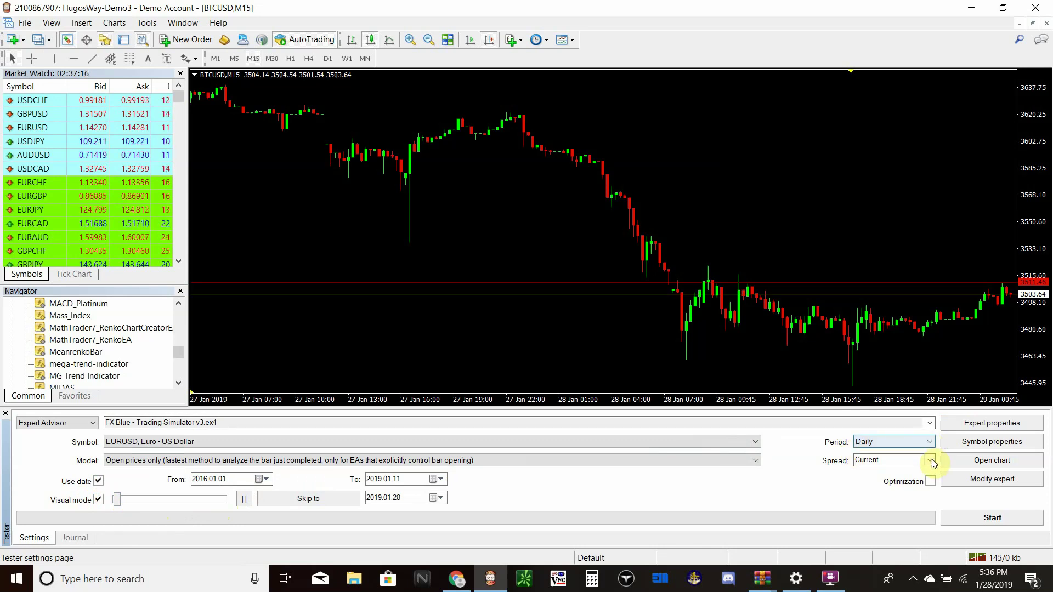
Select Daily as the tester's period and check the symbol list, keeping EURUSD selected
{"action": "left_click", "coordinate": [928, 442]}
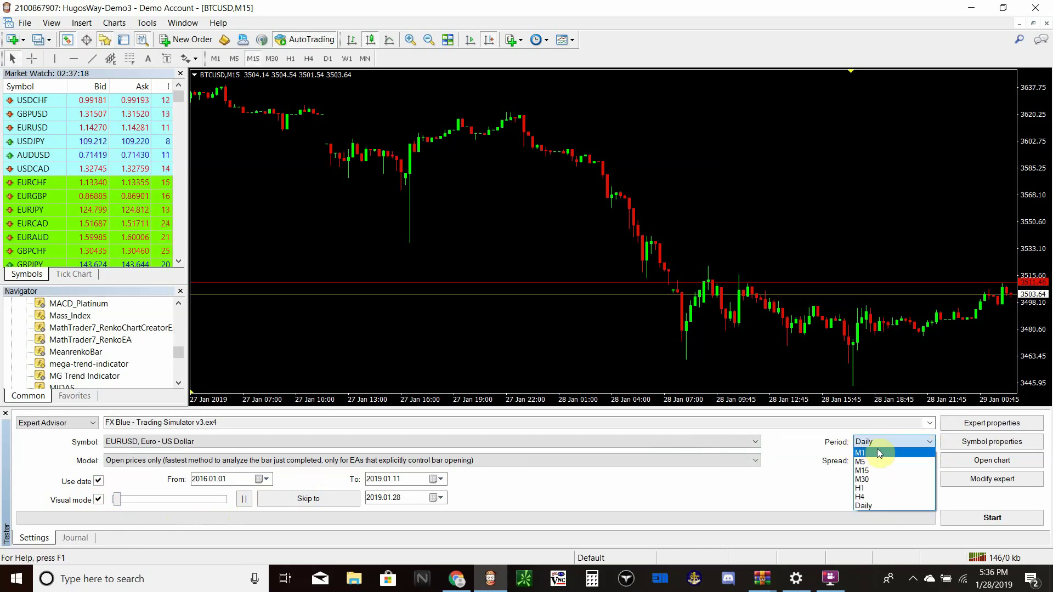
{"action": "left_click", "coordinate": [873, 505]}
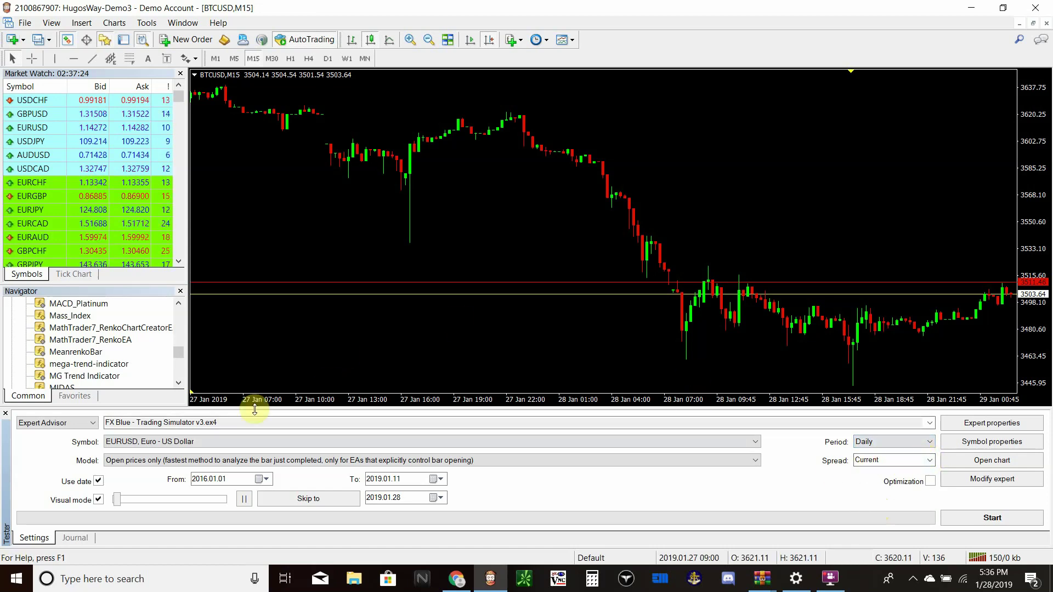
{"action": "left_click", "coordinate": [185, 442]}
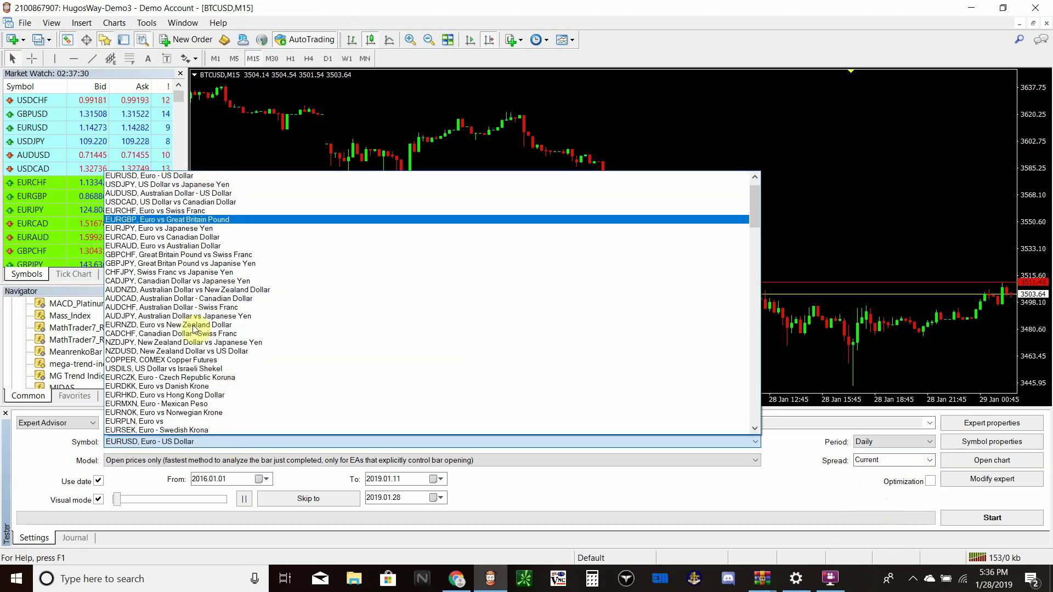
{"action": "left_click", "coordinate": [205, 442]}
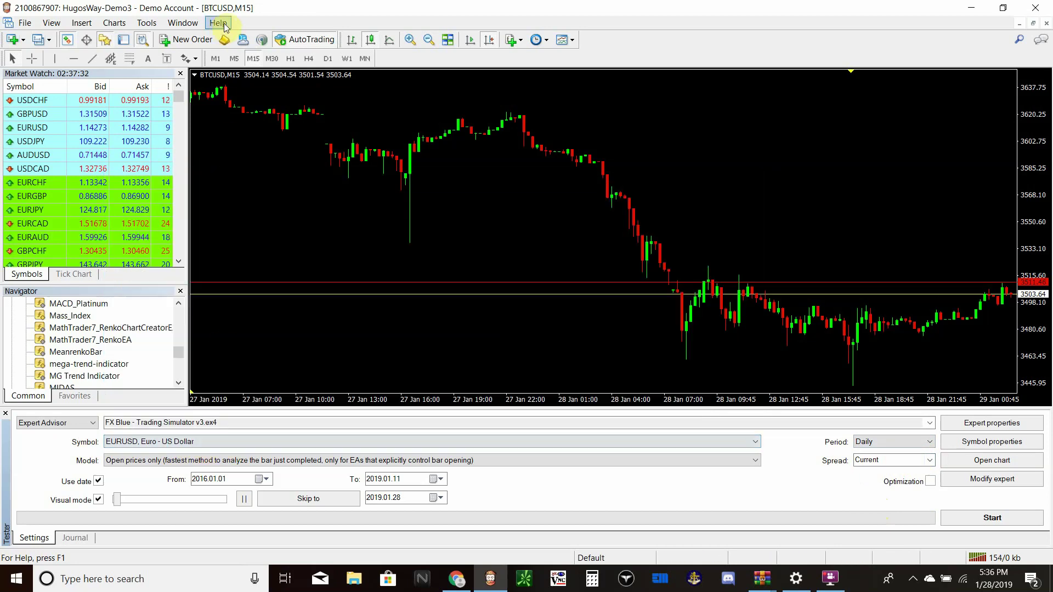
Open the History Center and load the Daily (D1) data of EURUSD under FX Majors
{"action": "left_click", "coordinate": [146, 25]}
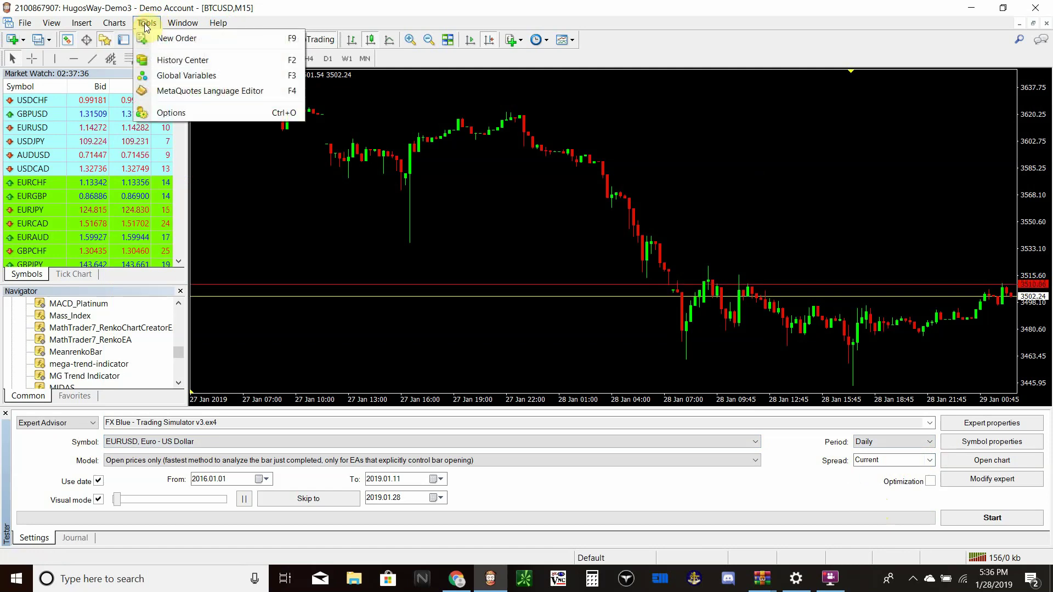
{"action": "left_click", "coordinate": [177, 60]}
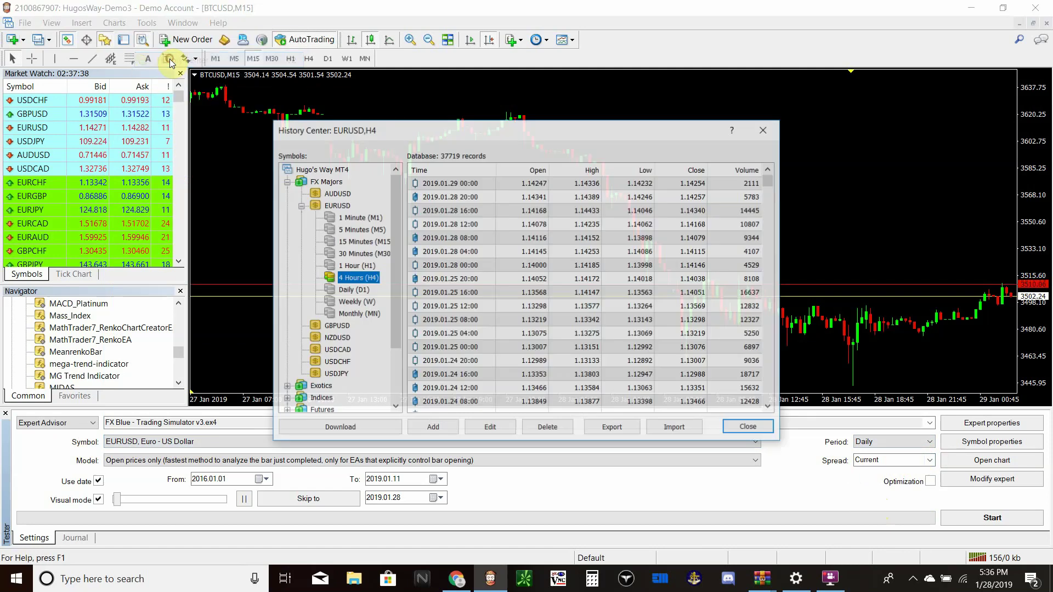
{"action": "left_click", "coordinate": [327, 205]}
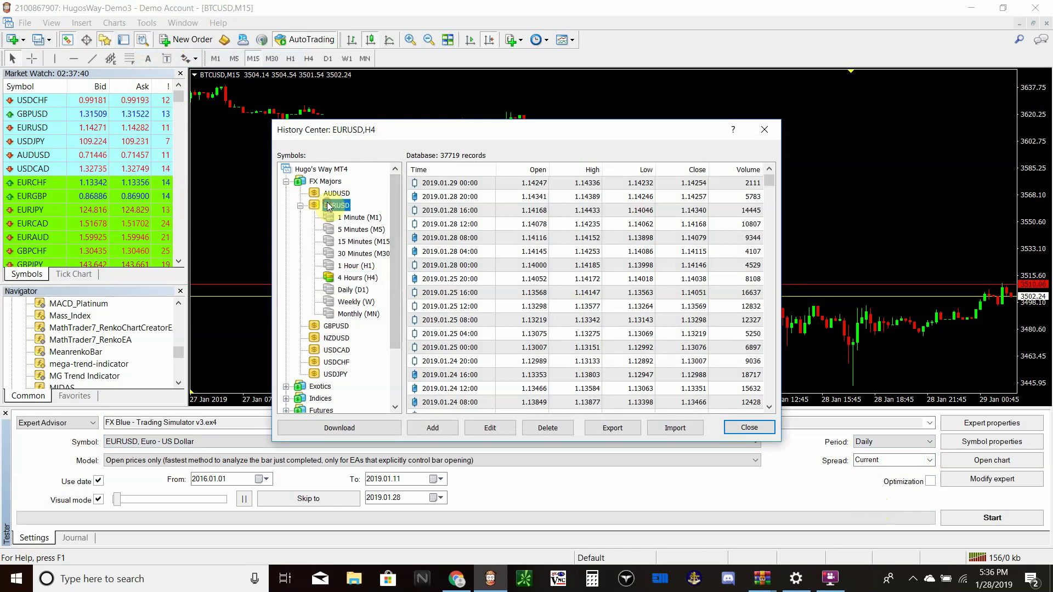
{"action": "left_click", "coordinate": [301, 206]}
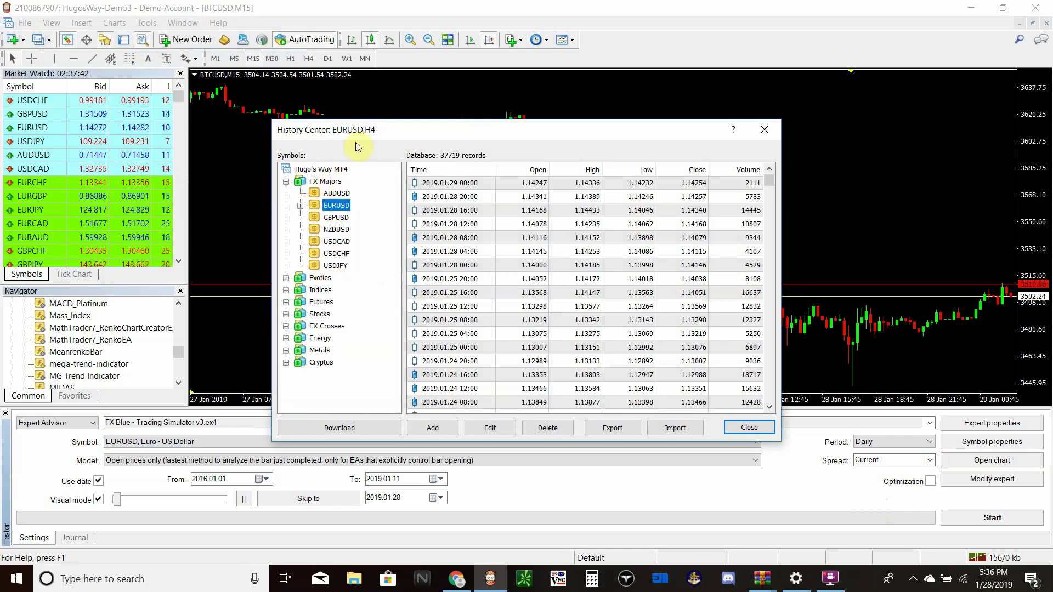
{"action": "double_click", "coordinate": [336, 206]}
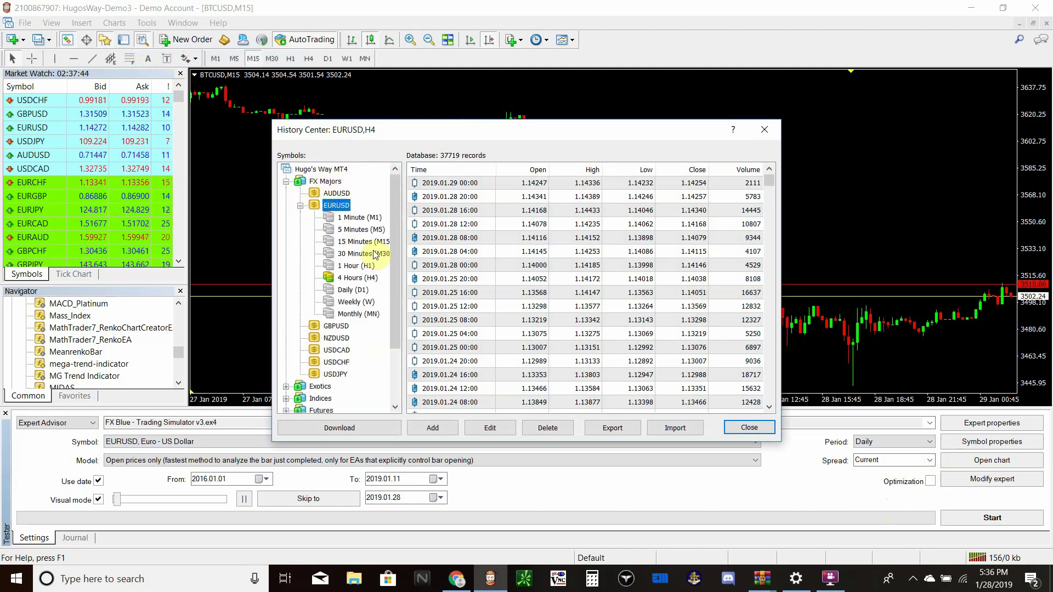
{"action": "left_click", "coordinate": [348, 292]}
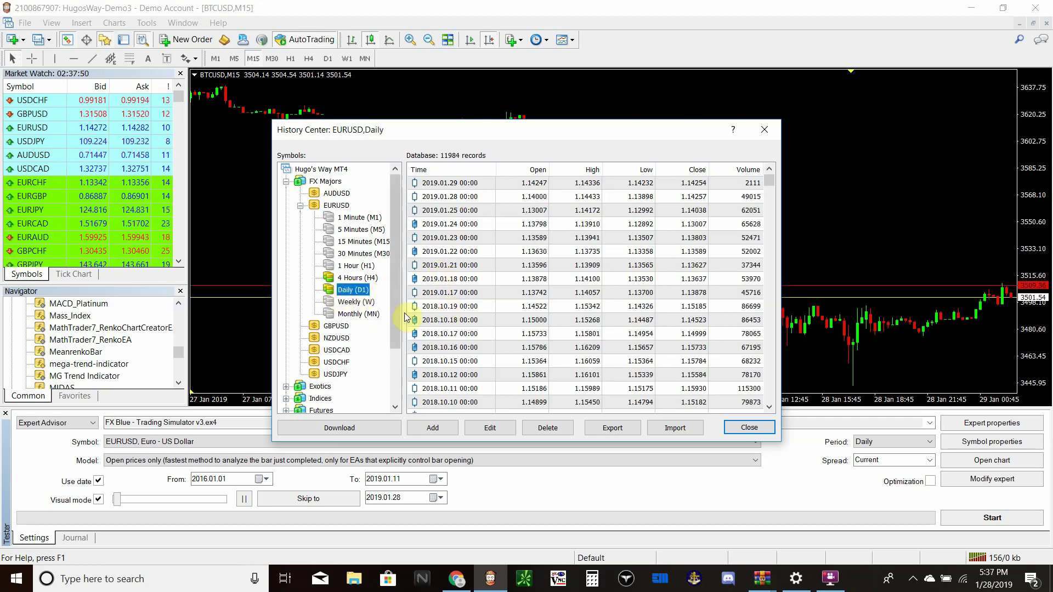
Download the EURUSD daily price history, accepting the data source warning, and close the History Center
{"action": "left_click", "coordinate": [348, 429]}
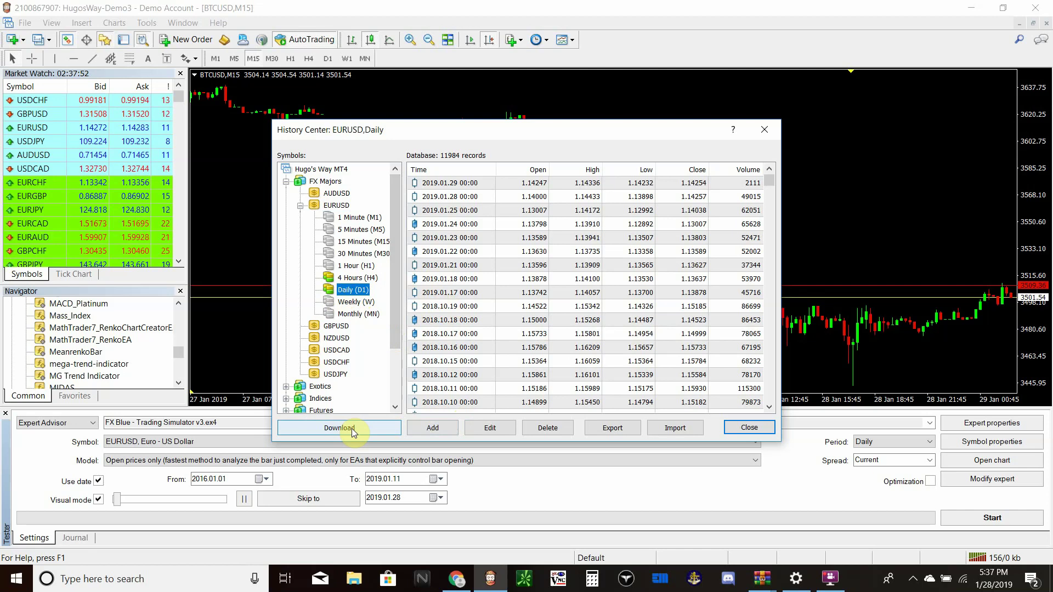
{"action": "left_click", "coordinate": [501, 339]}
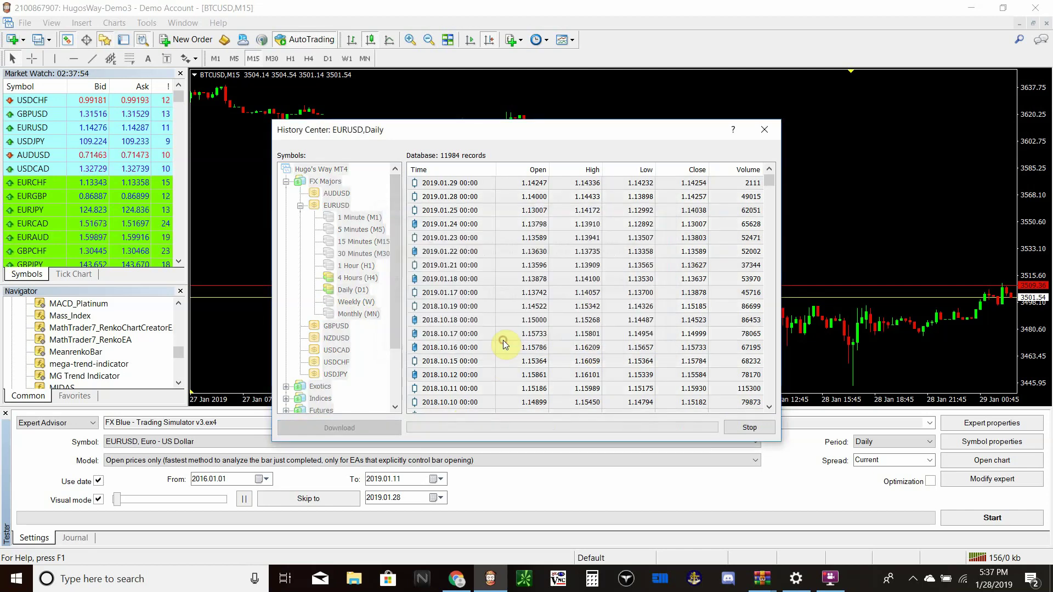
{"action": "left_click", "coordinate": [555, 324]}
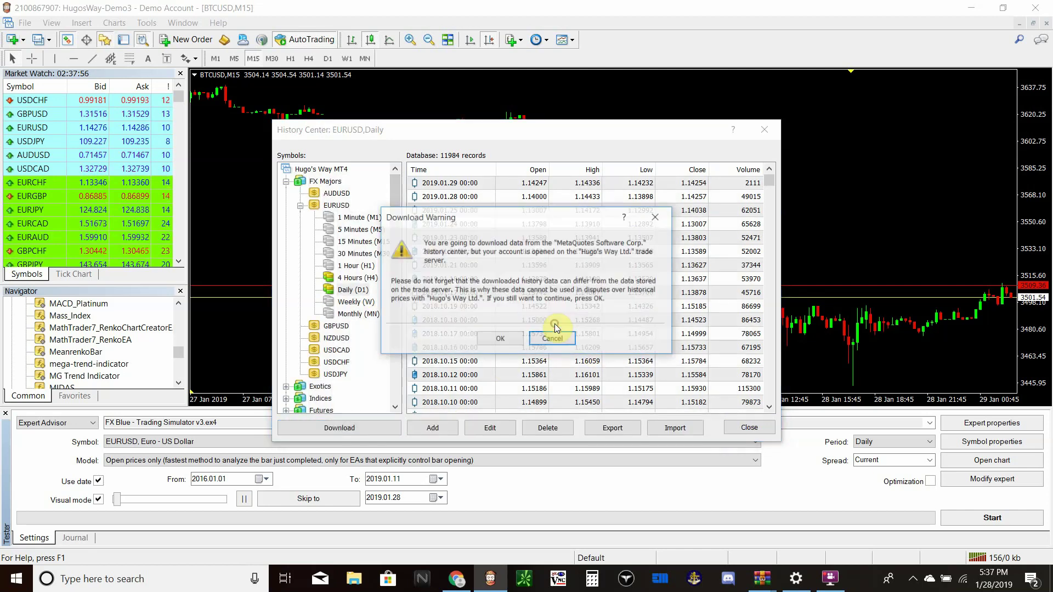
{"action": "left_click", "coordinate": [506, 341]}
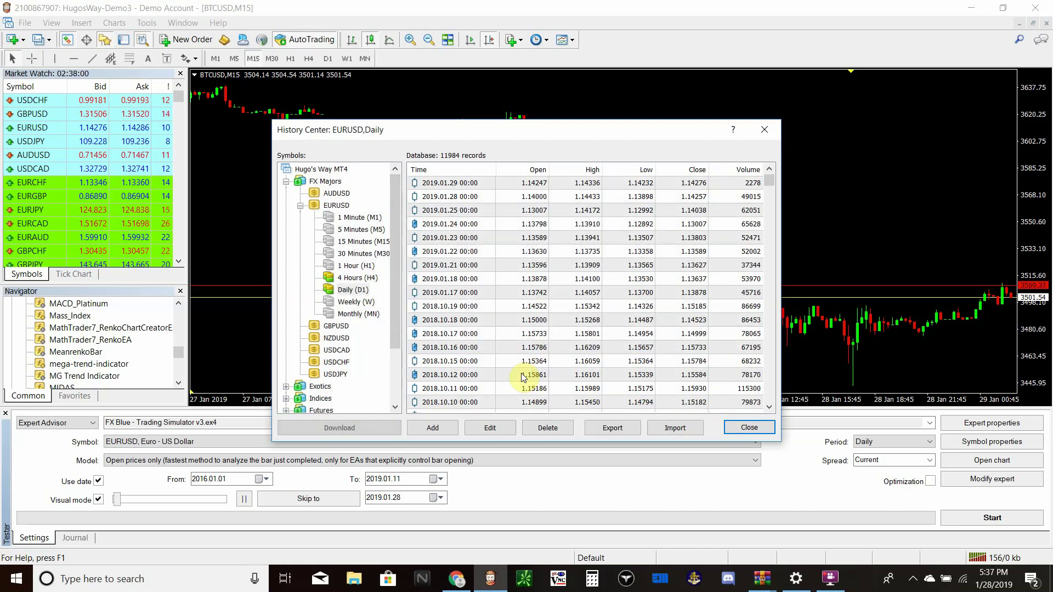
{"action": "left_click", "coordinate": [737, 433]}
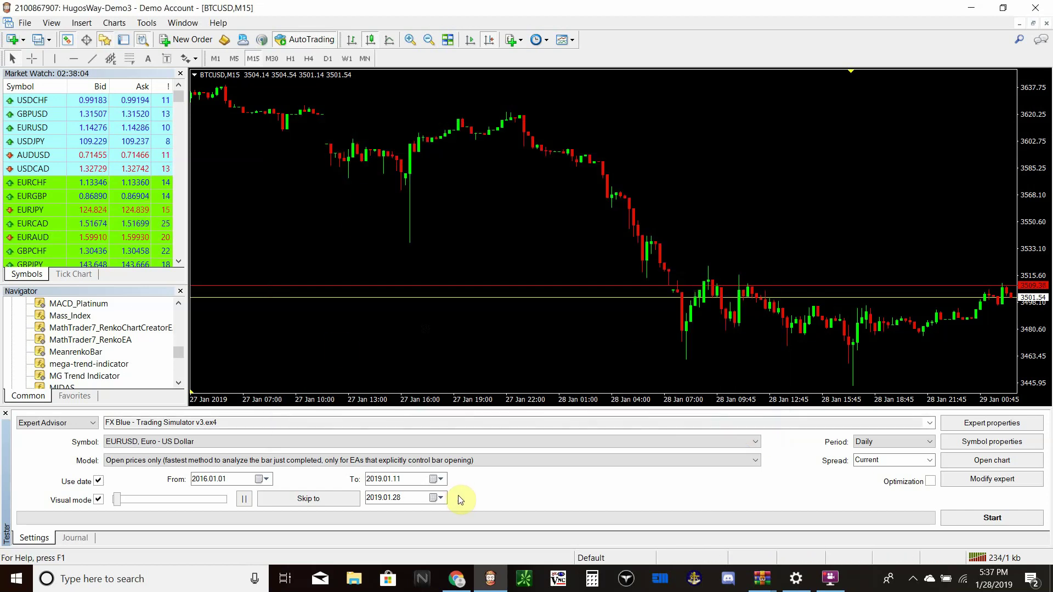
Start the EURUSD daily visual simulation and reposition the simulator's Training panel on the chart
{"action": "left_click", "coordinate": [757, 442]}
{"action": "left_click", "coordinate": [756, 441]}
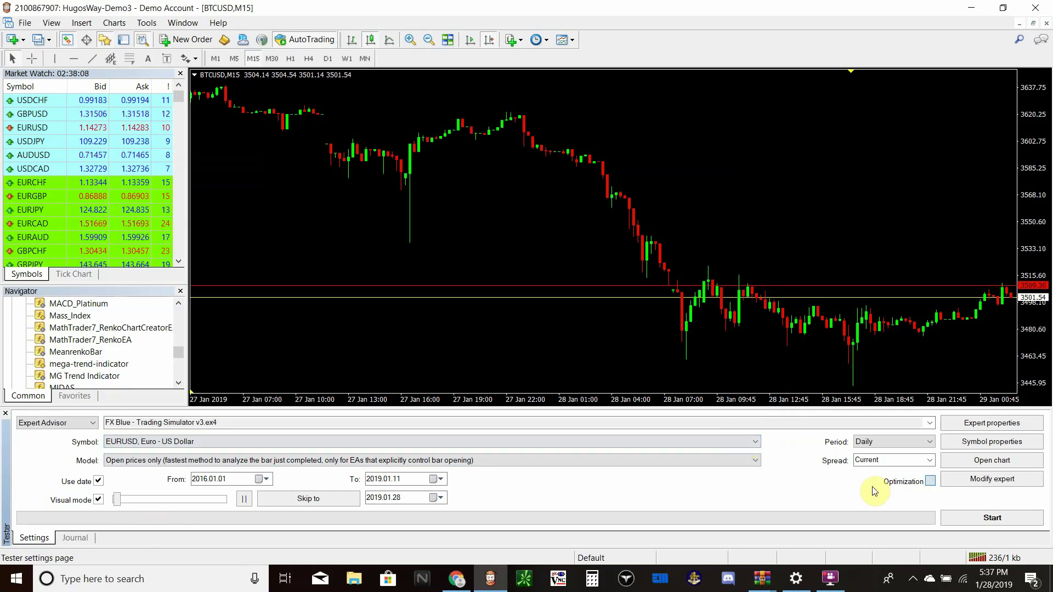
{"action": "left_click", "coordinate": [997, 525]}
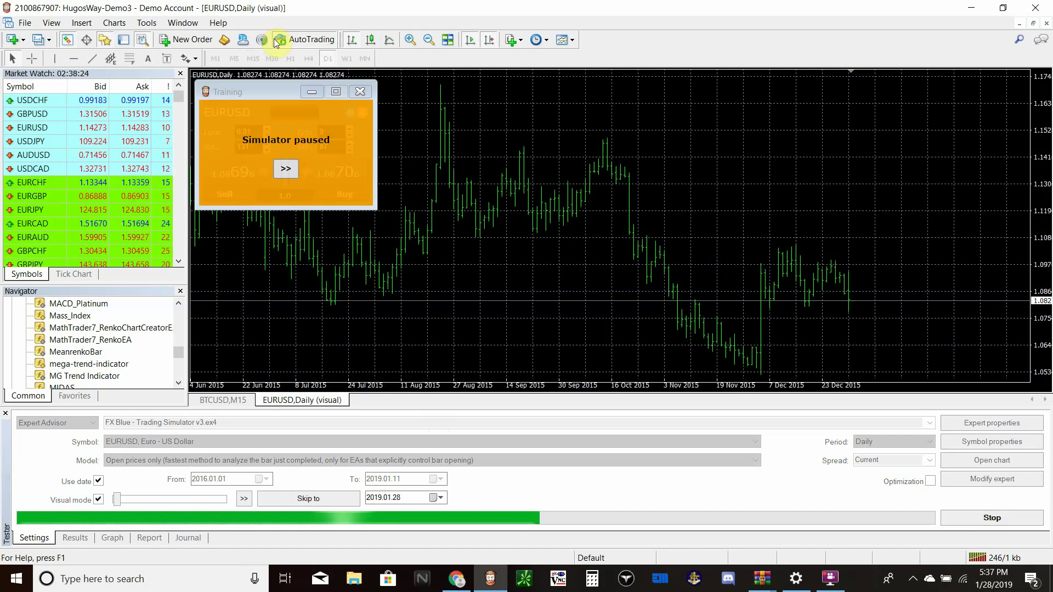
{"action": "left_click_drag", "start_coordinate": [261, 93], "coordinate": [280, 110]}
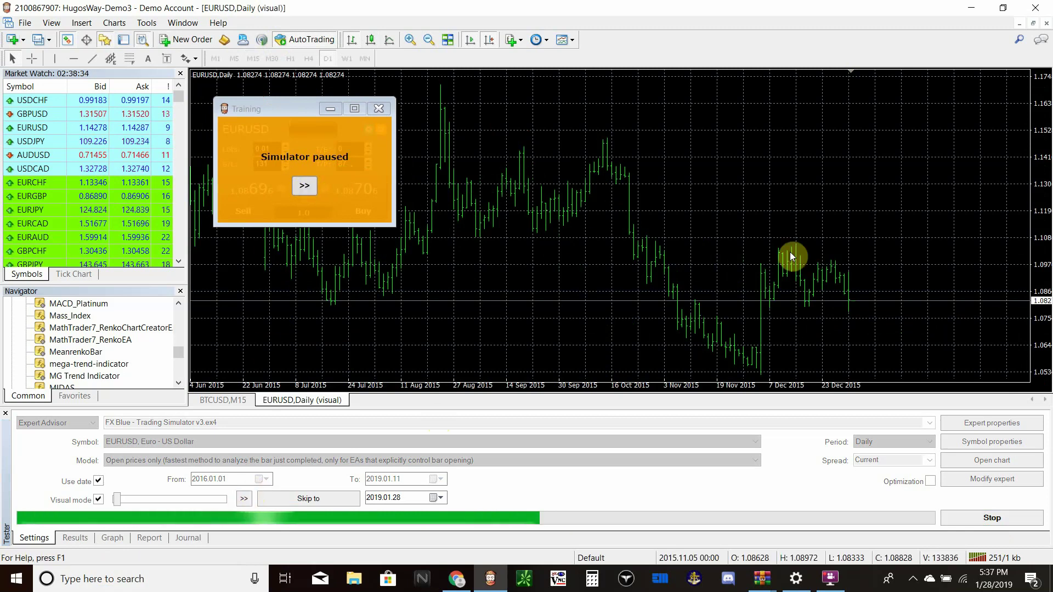
Apply the Clean Chart template to the EURUSD simulation chart
{"action": "right_click", "coordinate": [576, 135]}
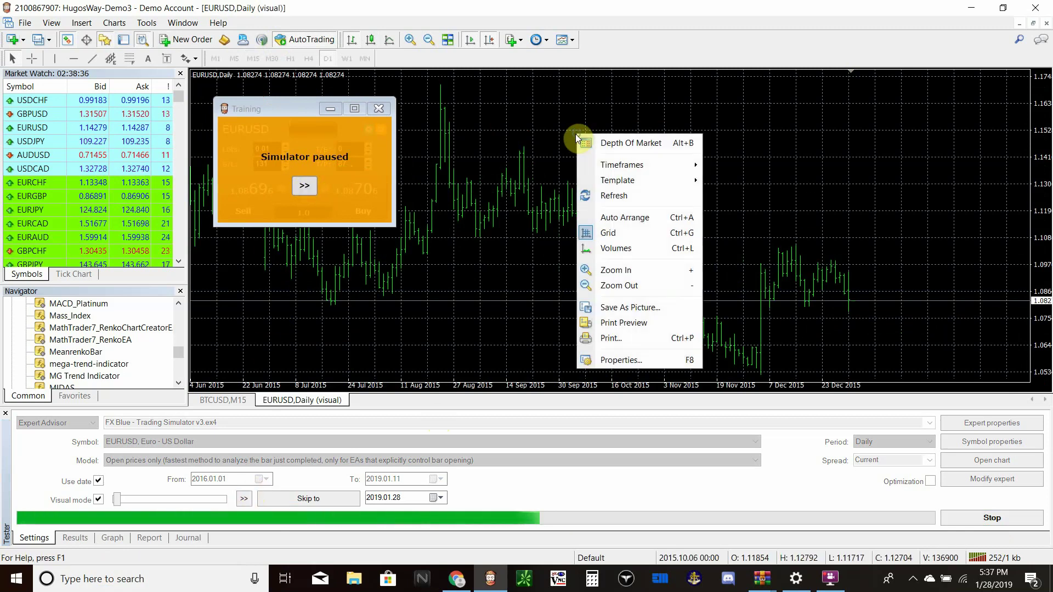
{"action": "mouse_move", "coordinate": [662, 181]}
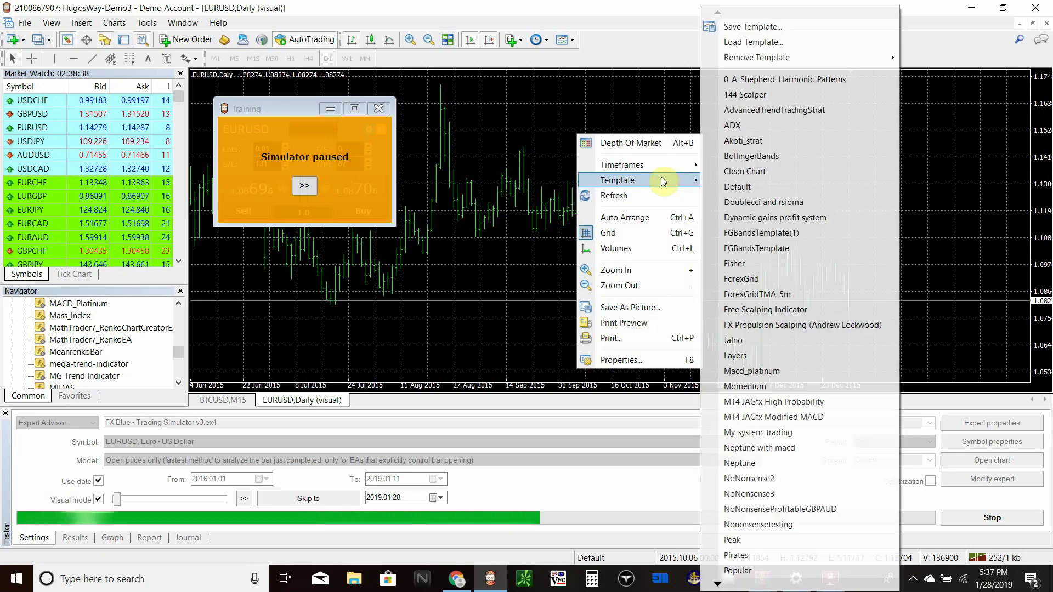
{"action": "left_click", "coordinate": [755, 174]}
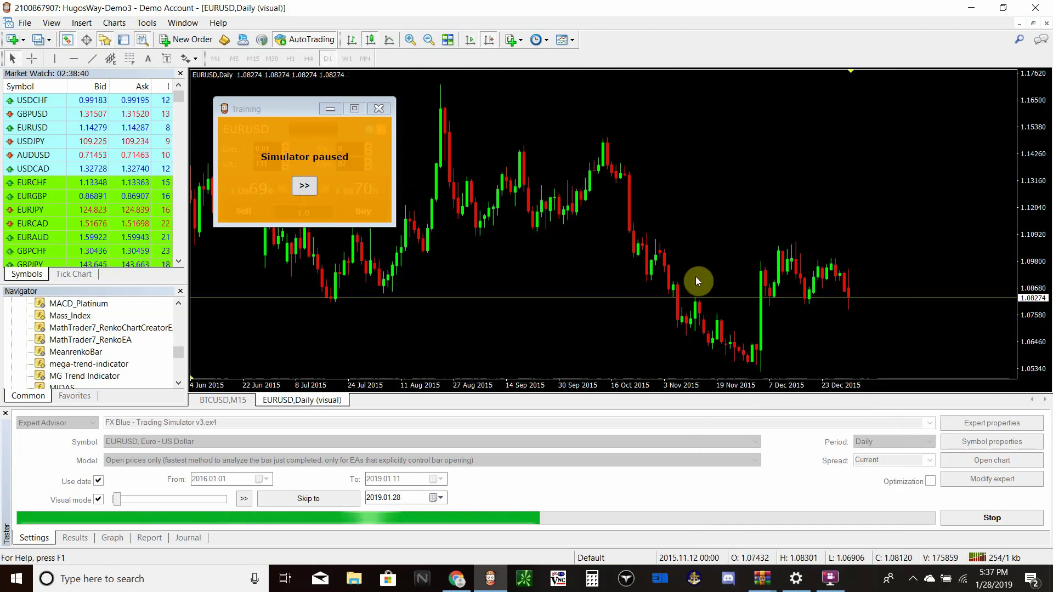
Add a yellow simple Moving Average with period 200, applied to Close, to the simulation chart
{"action": "left_click", "coordinate": [90, 27]}
{"action": "mouse_move", "coordinate": [108, 38]}
{"action": "left_click", "coordinate": [228, 38]}
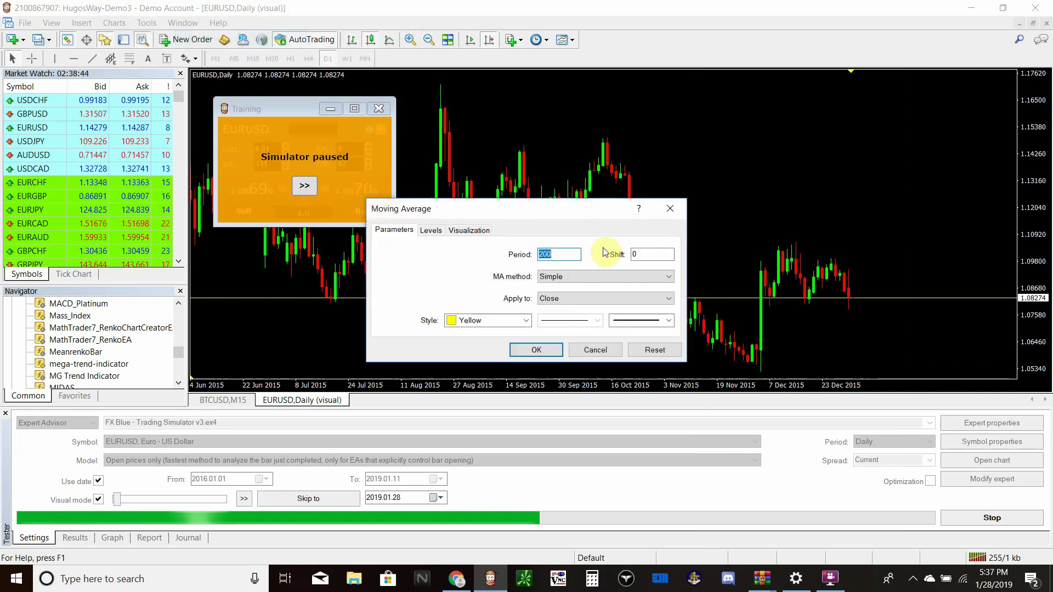
{"action": "left_click", "coordinate": [537, 349]}
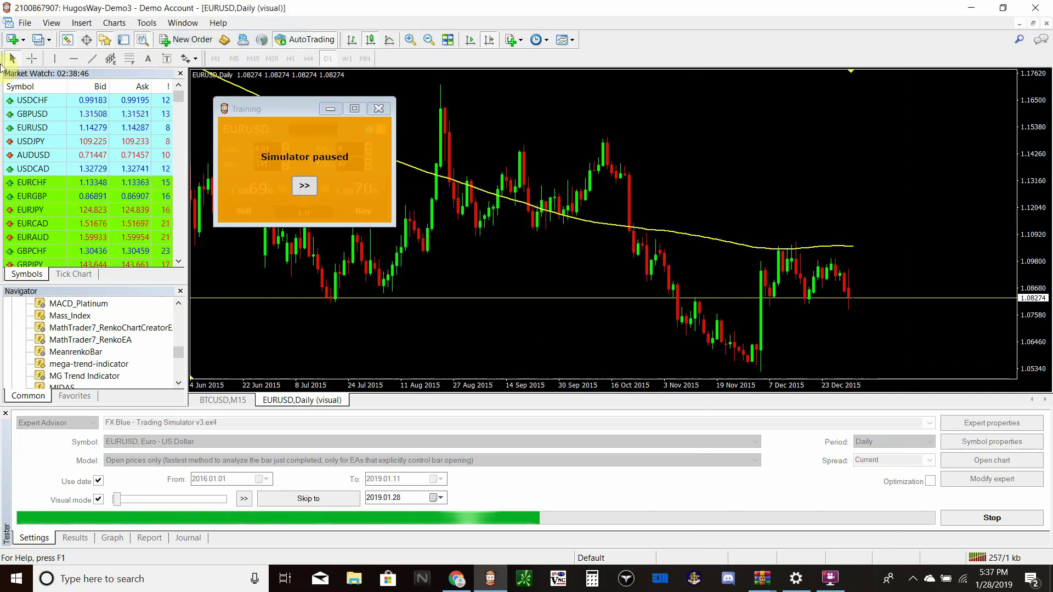
Add the MACD_Platinum indicator to the simulation chart with Fast 12, Slow 26 and Smooth 9
{"action": "left_click", "coordinate": [87, 304]}
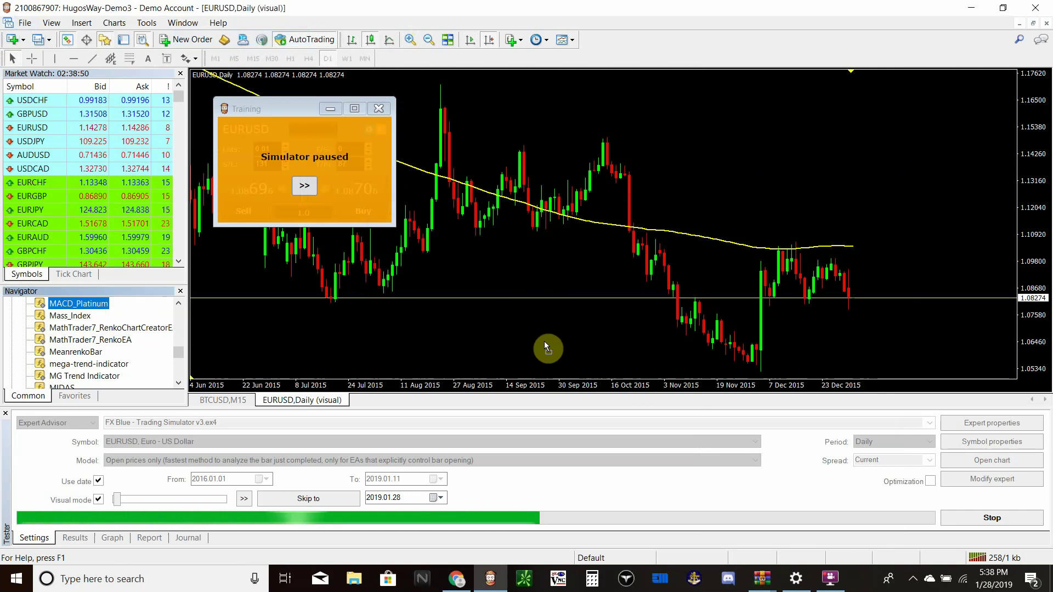
{"action": "left_click_drag", "start_coordinate": [544, 341], "coordinate": [539, 339]}
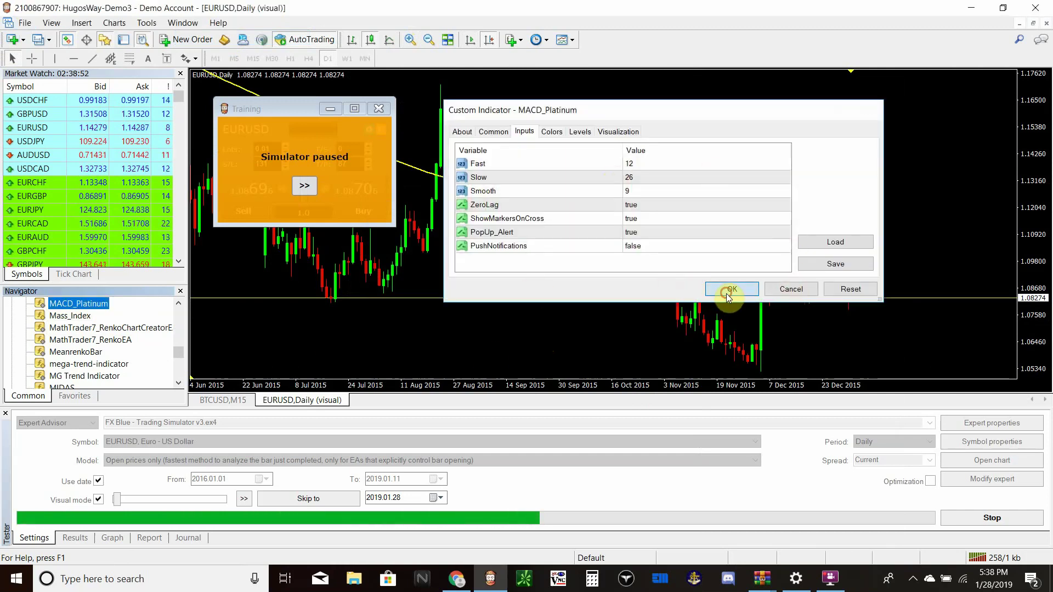
{"action": "left_click", "coordinate": [729, 291]}
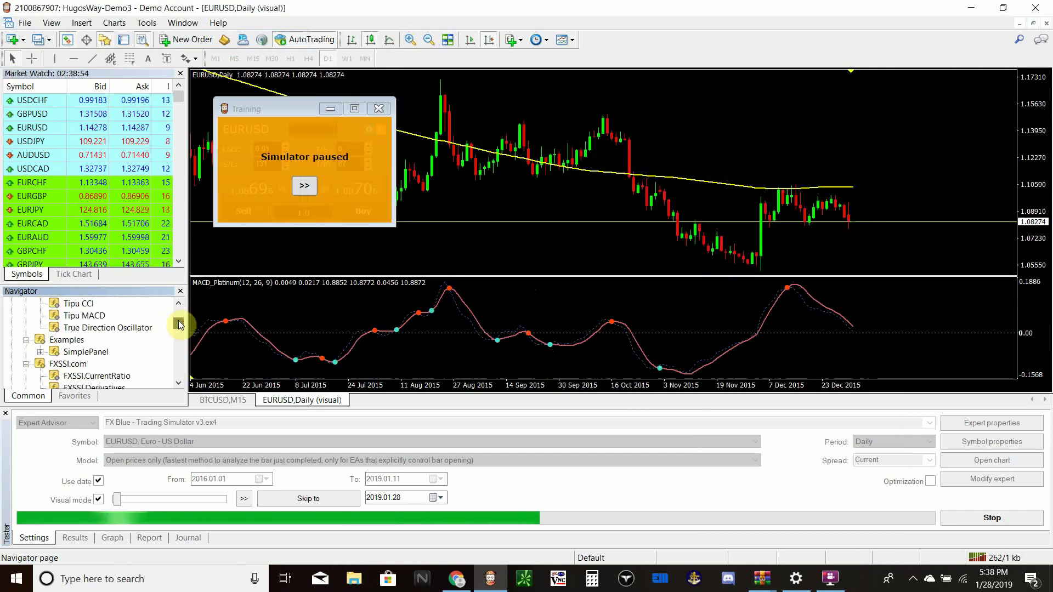
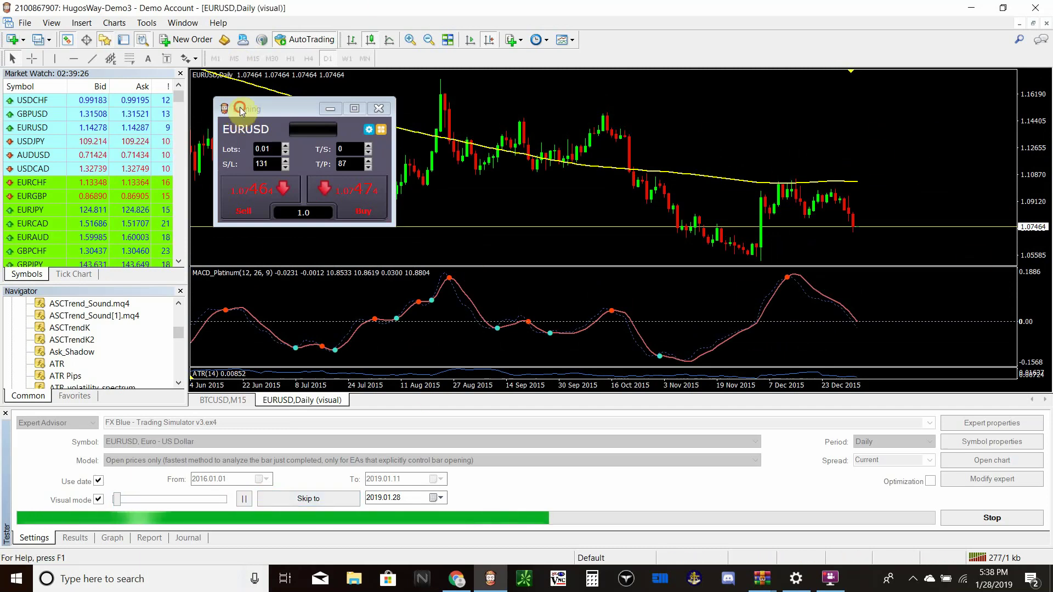
Move the Training panel slightly higher on the chart and re-enter 0.01 as its lot size
{"action": "left_click_drag", "start_coordinate": [238, 113], "coordinate": [245, 100]}
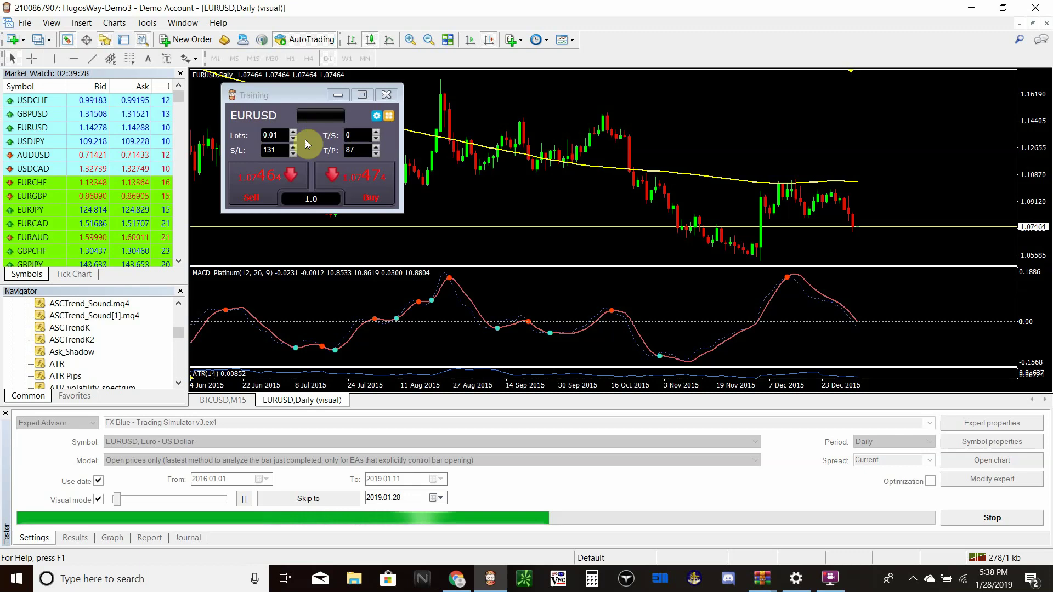
{"action": "left_click", "coordinate": [281, 133]}
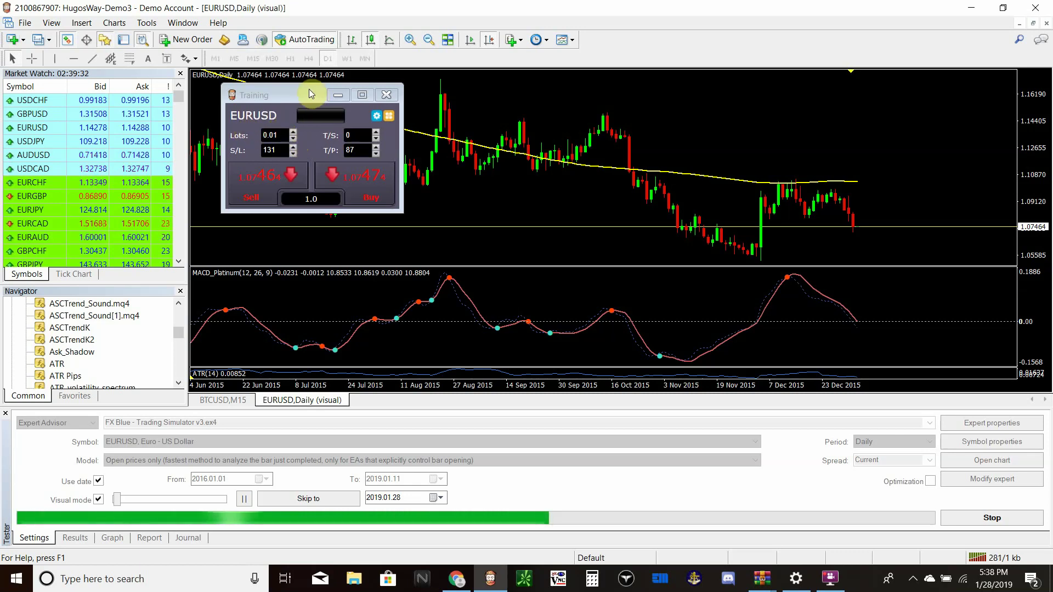
{"action": "key", "text": "BackSpace"}
{"action": "key", "text": "BackSpace"}
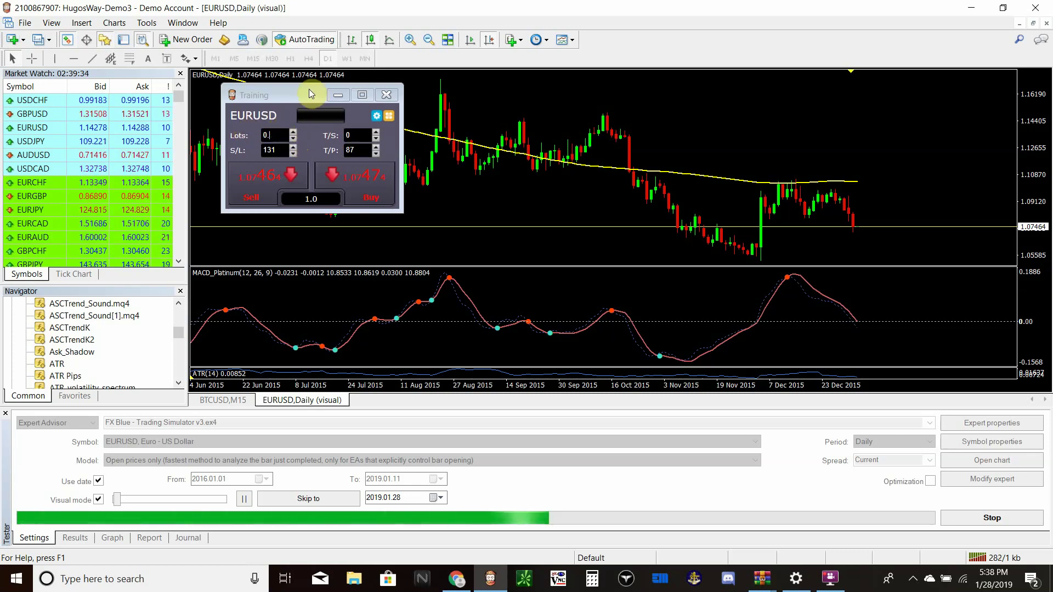
{"action": "type", "text": "01"}
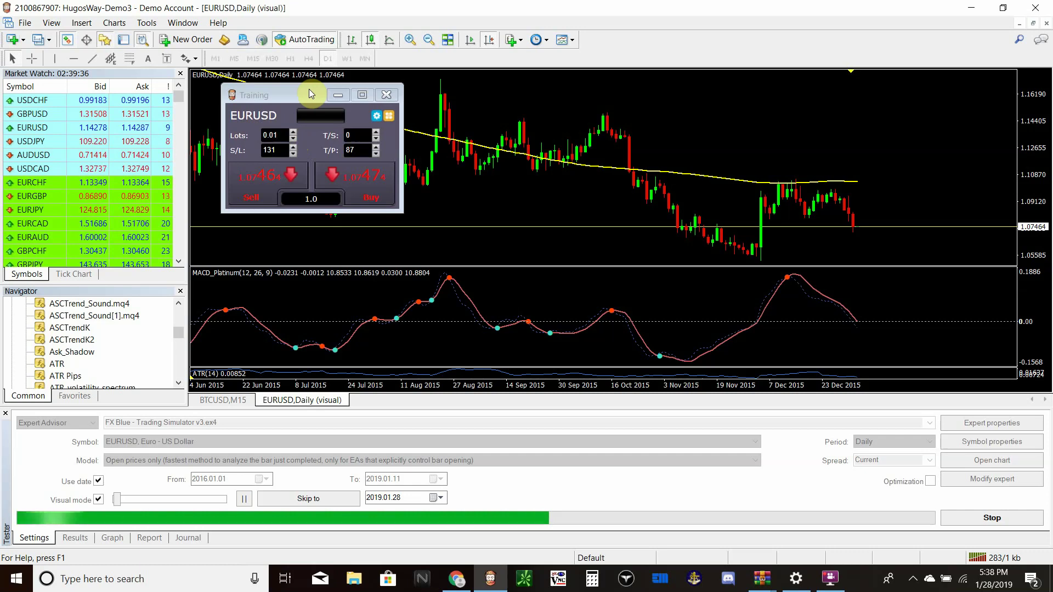
Place a simulated EURUSD buy order of 0.01 lots with T/S 0, S/L 131 and T/P 87
{"action": "left_click", "coordinate": [360, 134]}
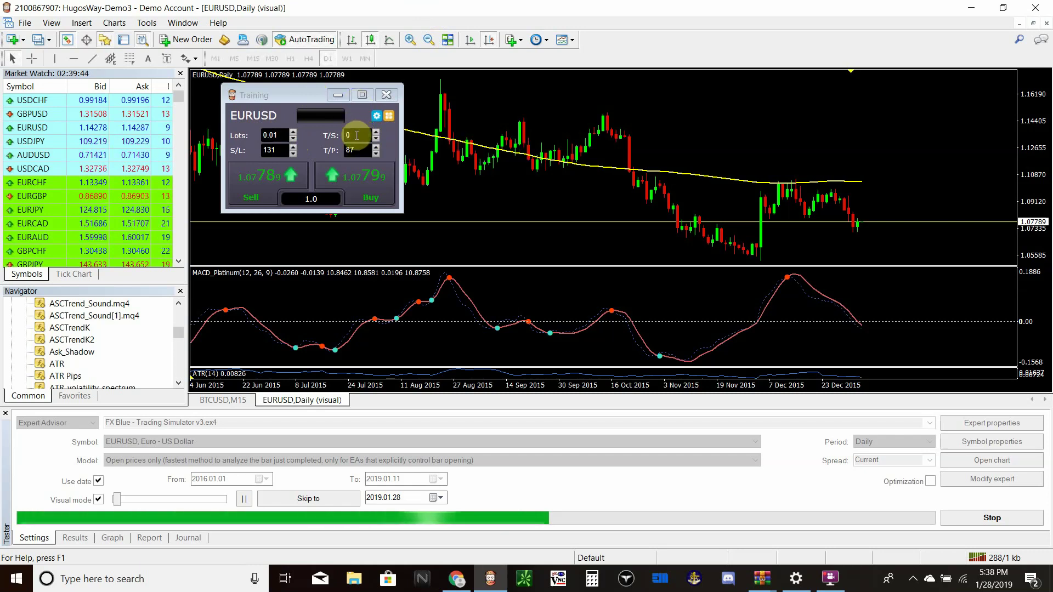
{"action": "key", "text": "BackSpace"}
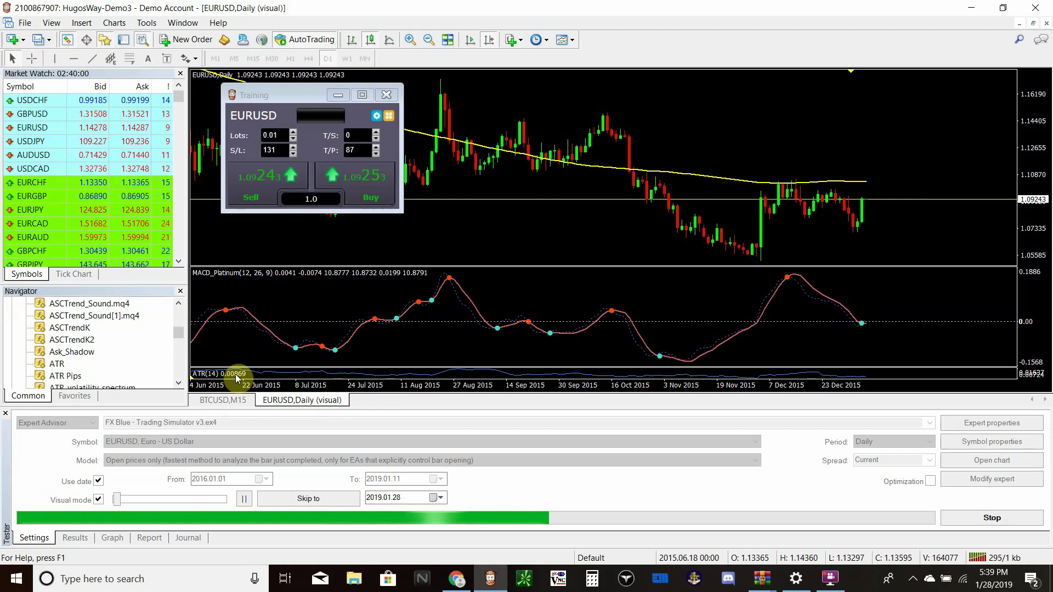
{"action": "left_click", "coordinate": [353, 149]}
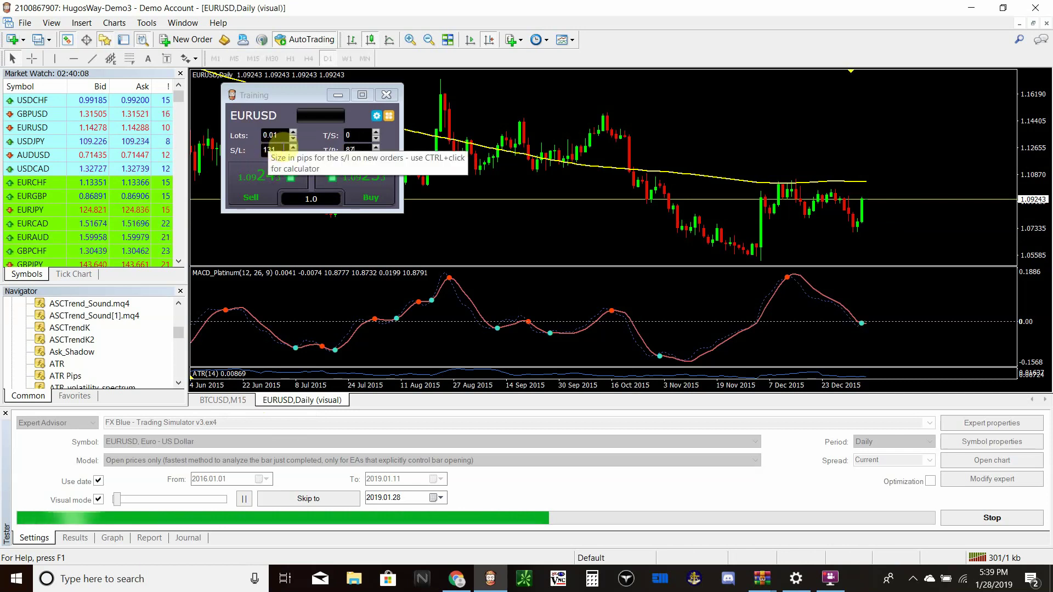
{"action": "left_click", "coordinate": [368, 192]}
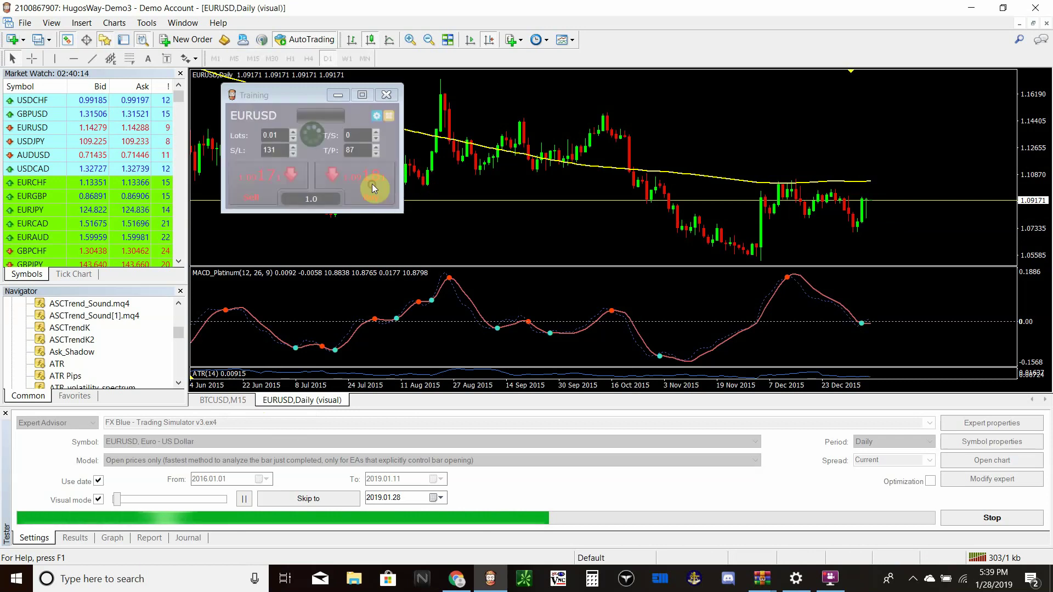
Set the visual mode speed to 11 and run the simulation forward, pausing it at the next MACD sell signal
{"action": "left_click", "coordinate": [241, 498]}
{"action": "left_click_drag", "start_coordinate": [116, 499], "coordinate": [150, 504]}
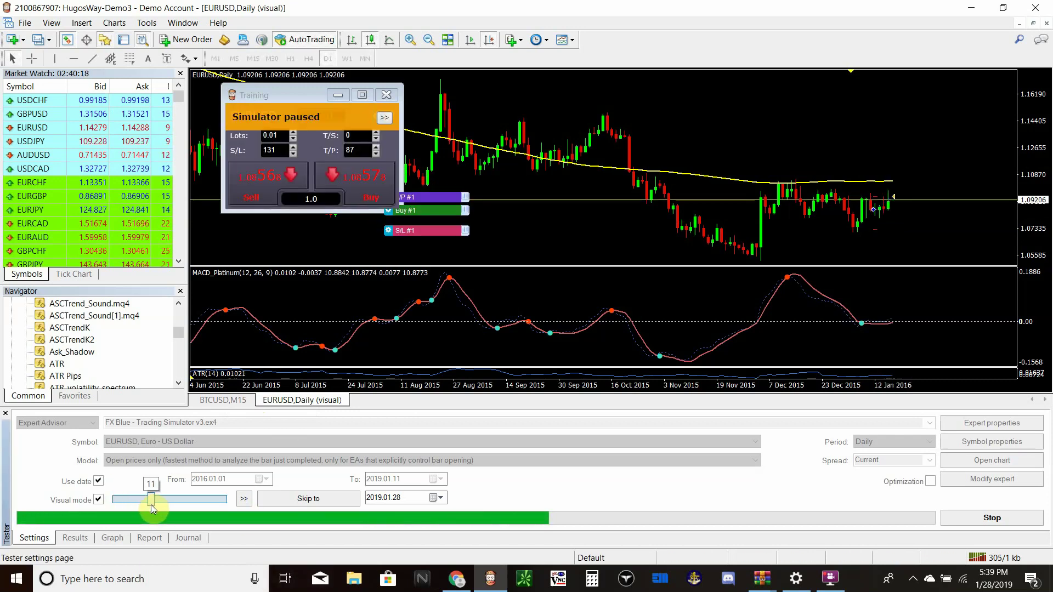
{"action": "left_click_drag", "start_coordinate": [291, 95], "coordinate": [262, 88]}
{"action": "left_click", "coordinate": [244, 499]}
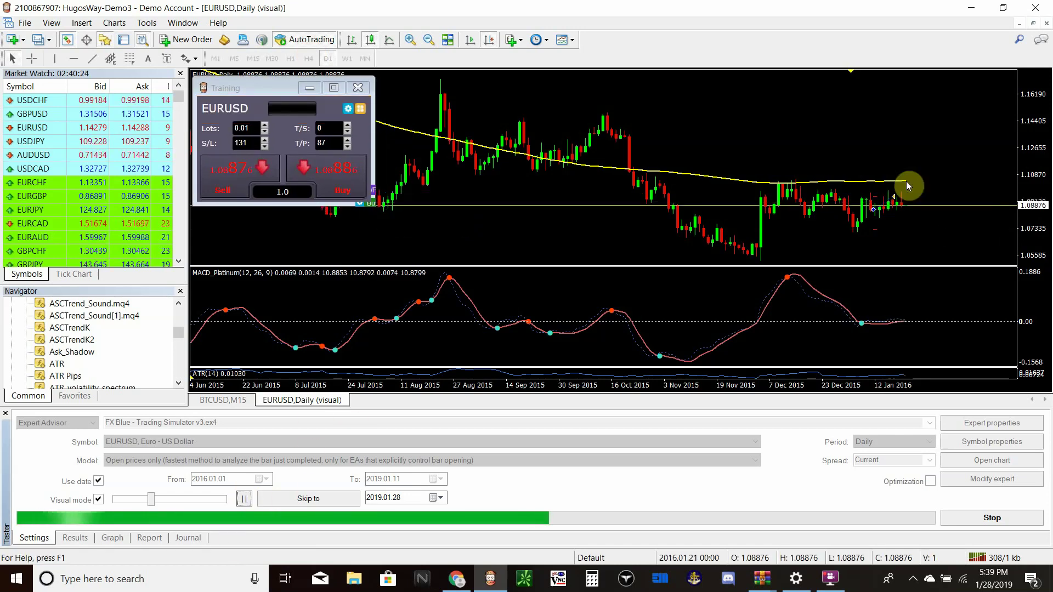
{"action": "left_click", "coordinate": [244, 499]}
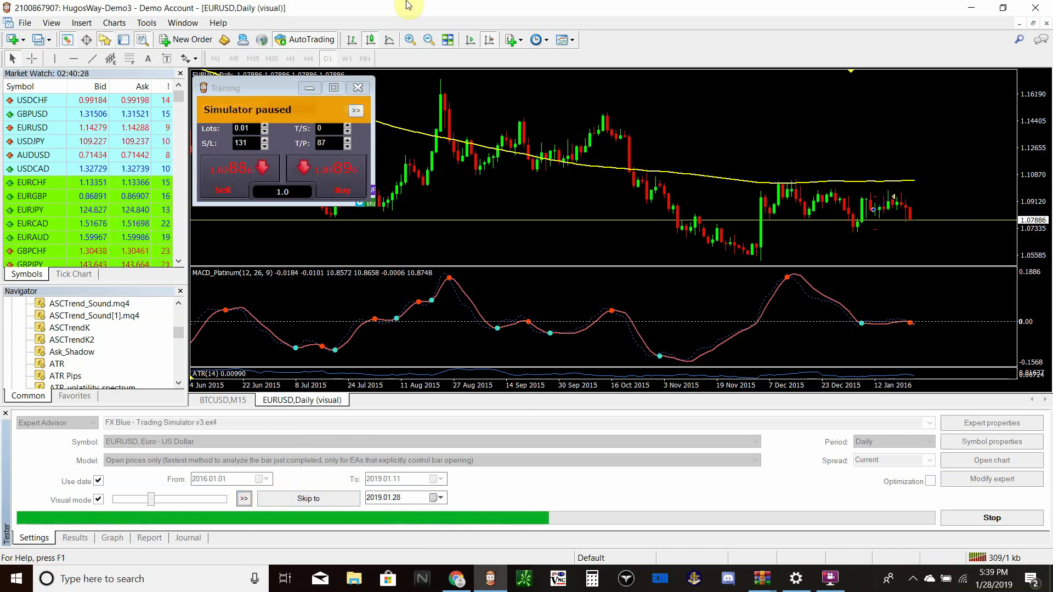
Set the Training panel's T/P to 99 and calculate 99 × 1.5 in Calculator for the stop loss
{"action": "left_click_drag", "start_coordinate": [274, 81], "coordinate": [309, 100]}
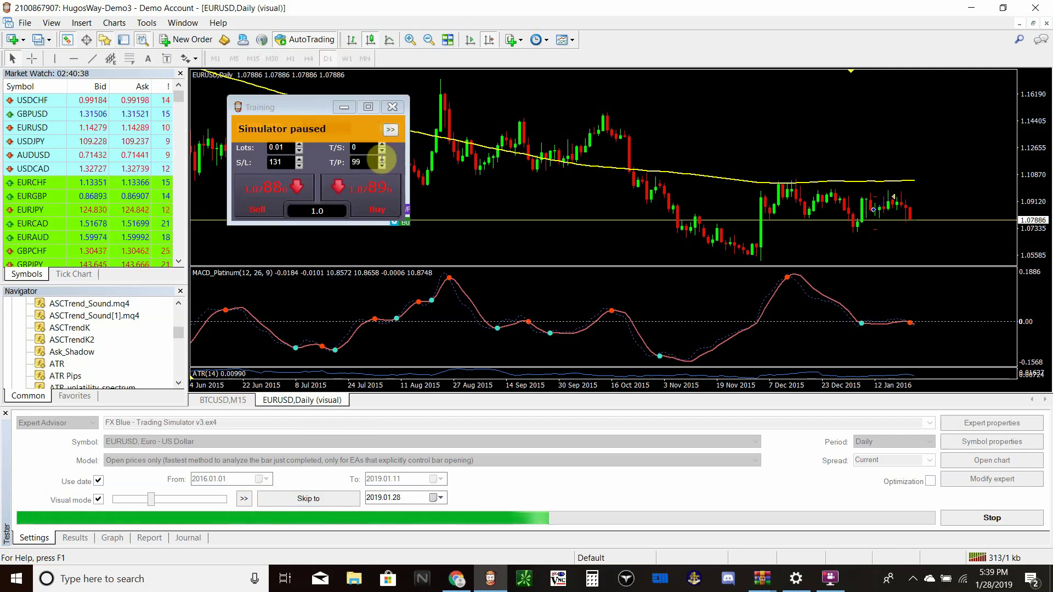
{"action": "key", "text": "XF86Calculator"}
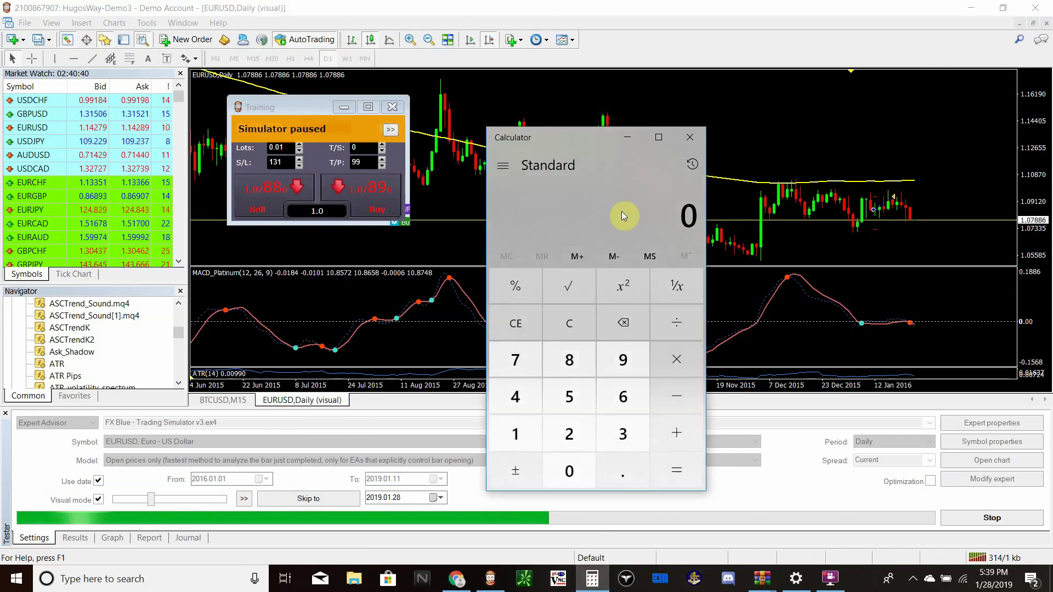
{"action": "type", "text": "9"}
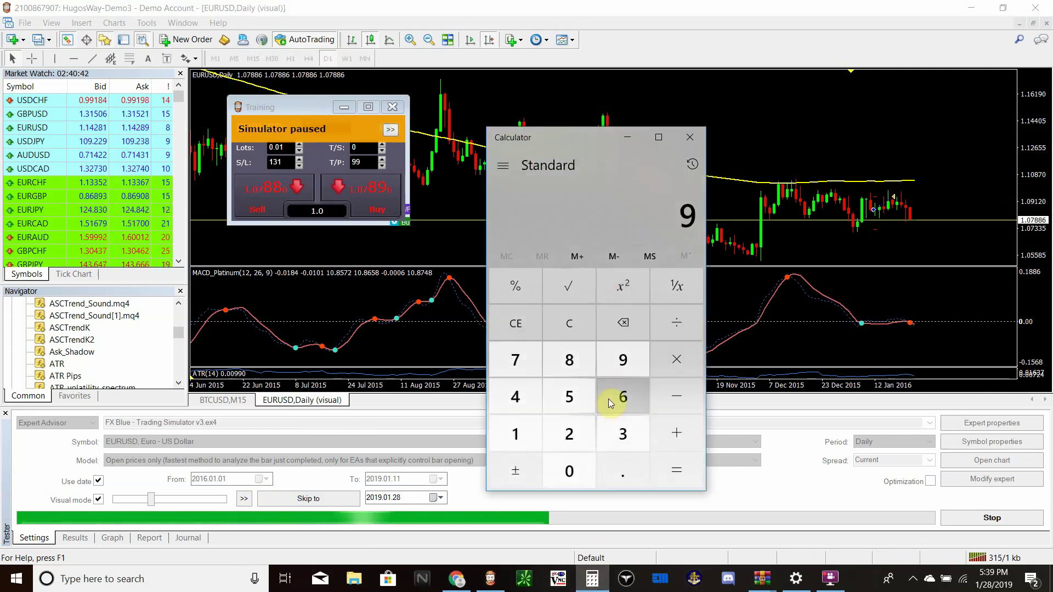
{"action": "type", "text": "9*1.5"}
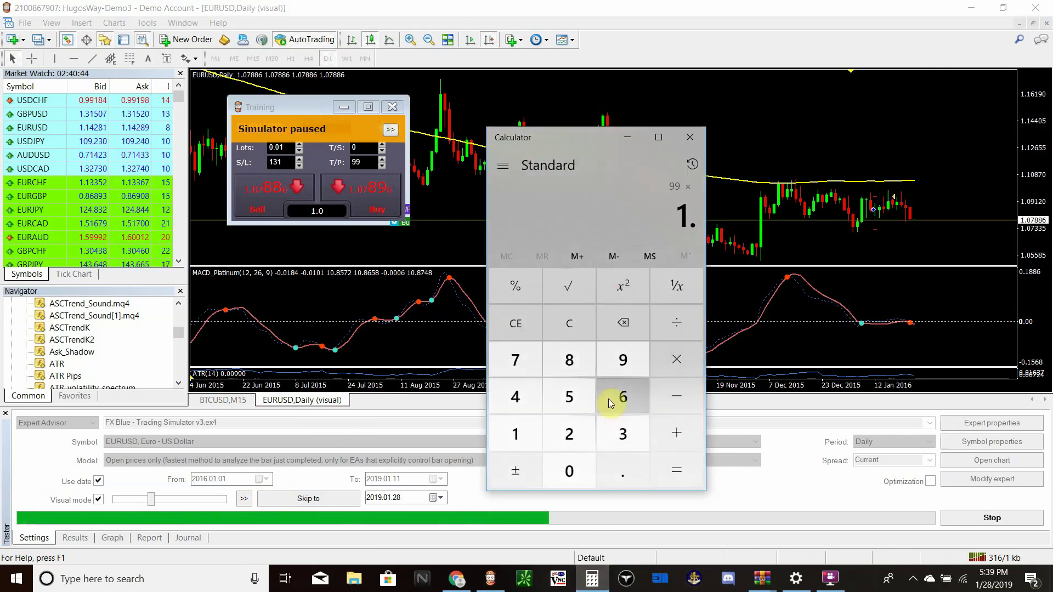
{"action": "key", "text": "Return"}
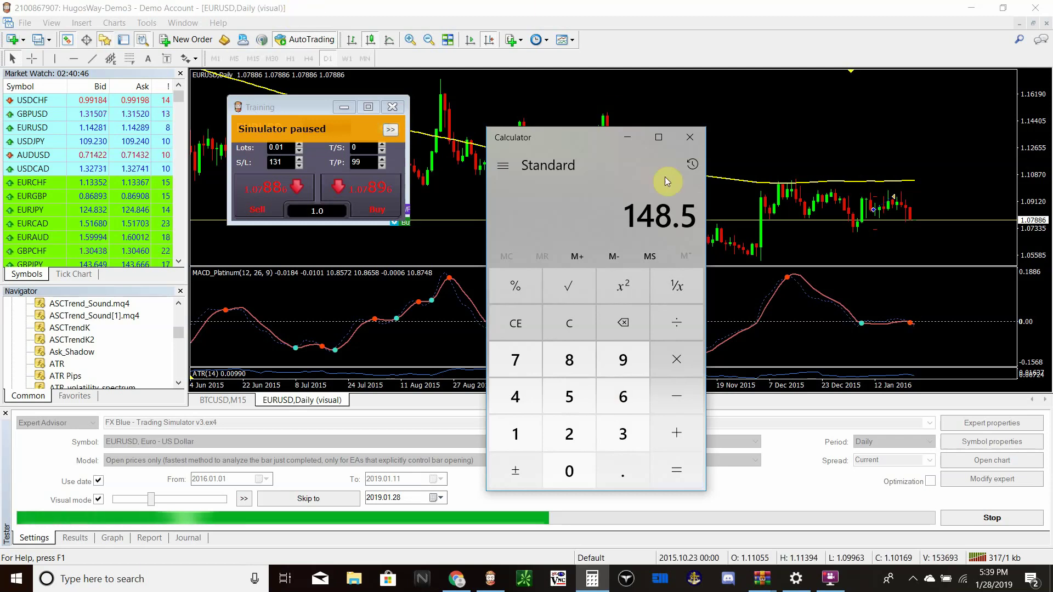
Switch back to MetaTrader, set S/L to 149 and place a simulated EURUSD sell order of 0.01 lots
{"action": "left_click", "coordinate": [627, 137]}
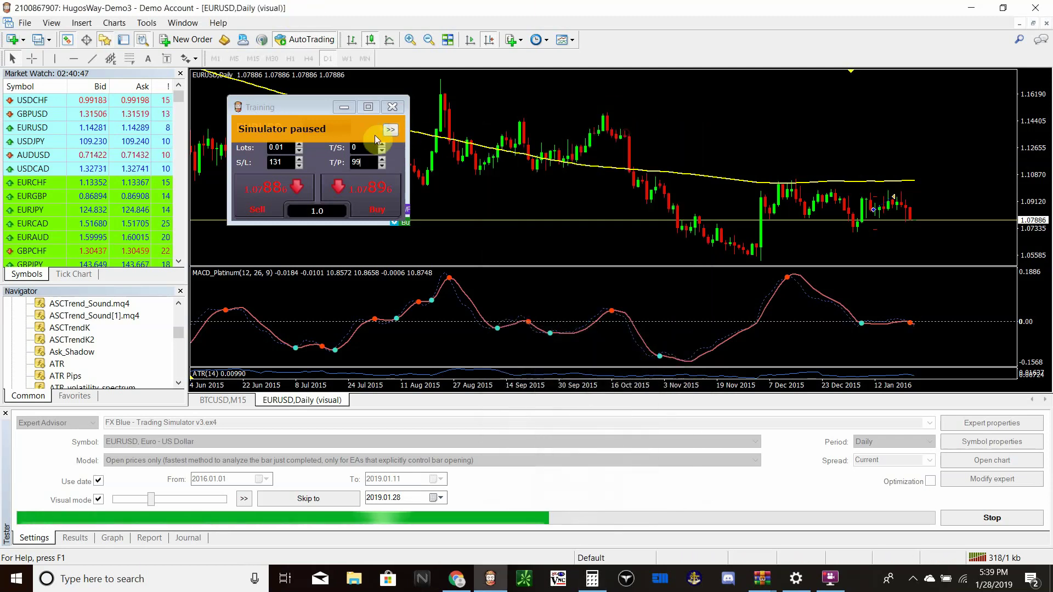
{"action": "left_click", "coordinate": [281, 162]}
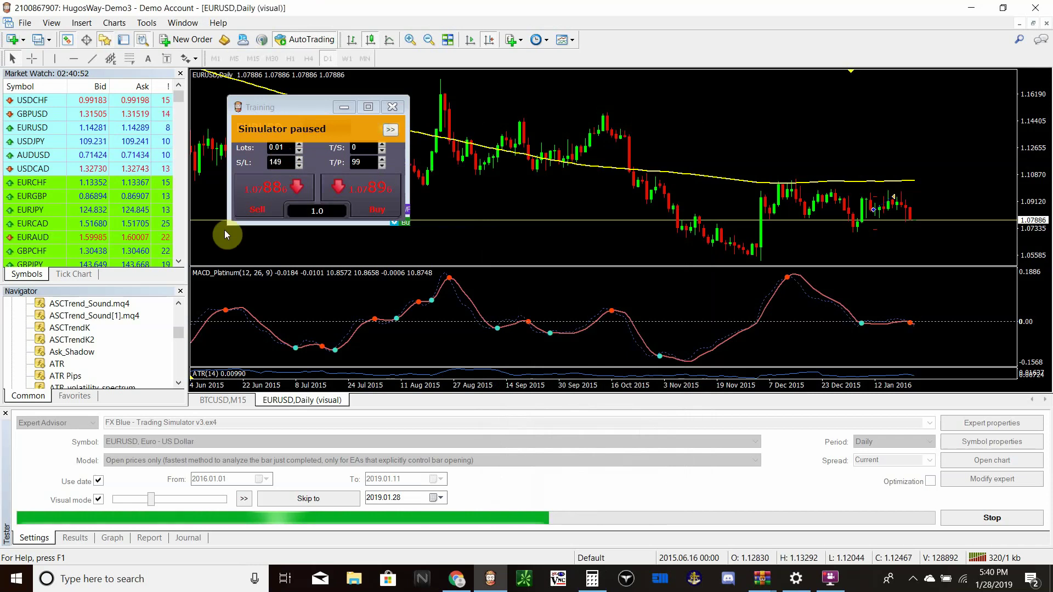
{"action": "left_click", "coordinate": [281, 189]}
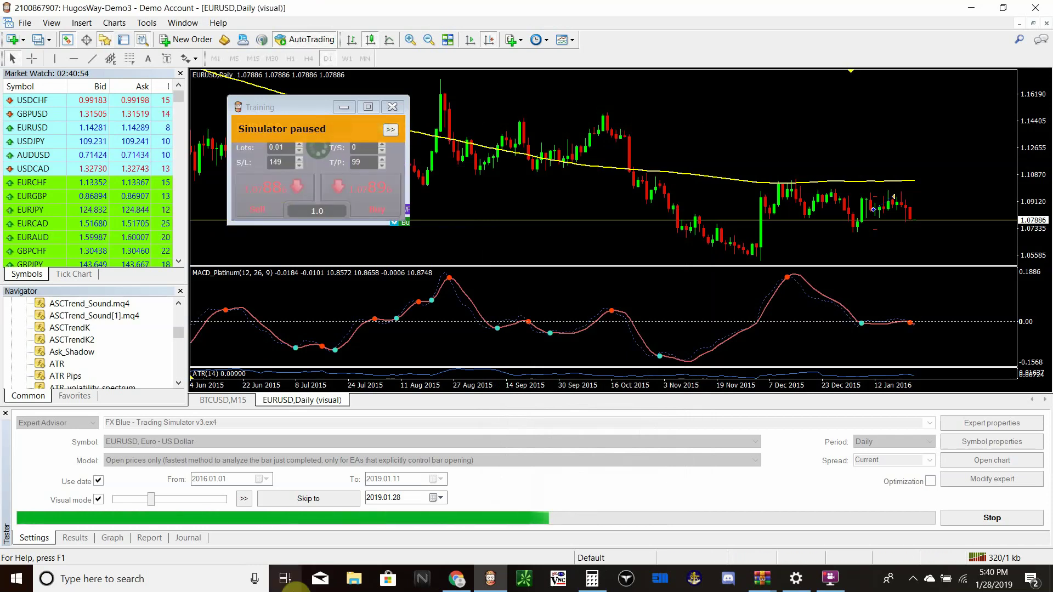
Enable auto scroll on the chart and run the simulation past the sell trade into March 2016, pausing once price breaks above the Moving Average
{"action": "left_click", "coordinate": [244, 499]}
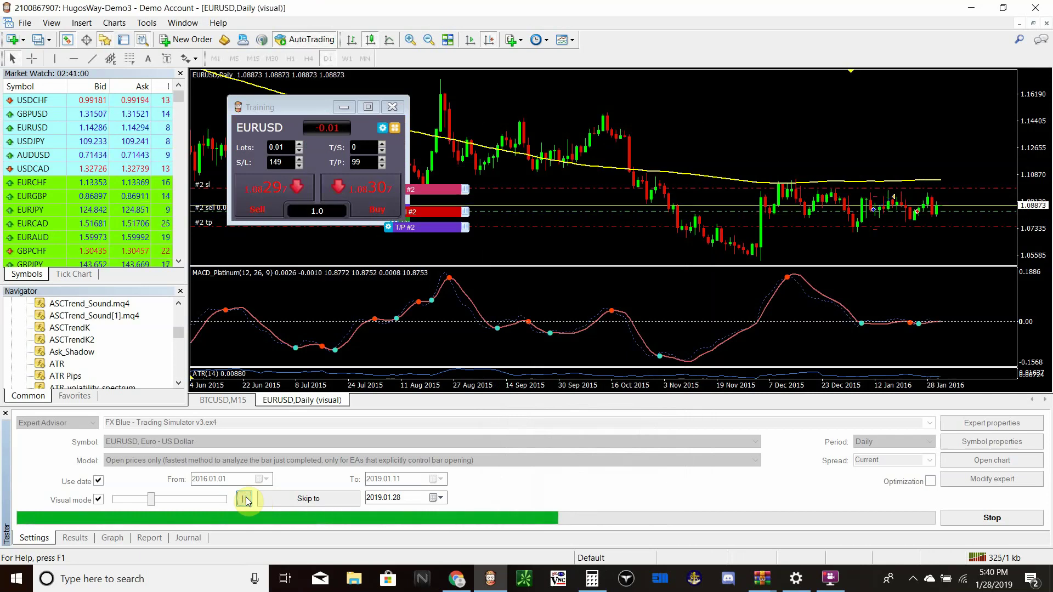
{"action": "left_click", "coordinate": [245, 500]}
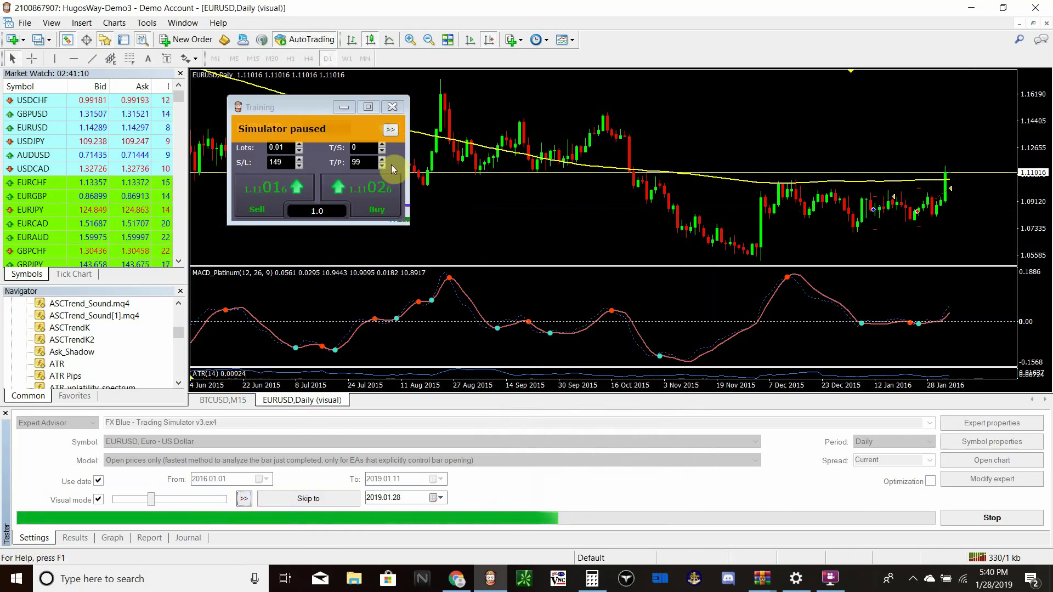
{"action": "left_click", "coordinate": [245, 499]}
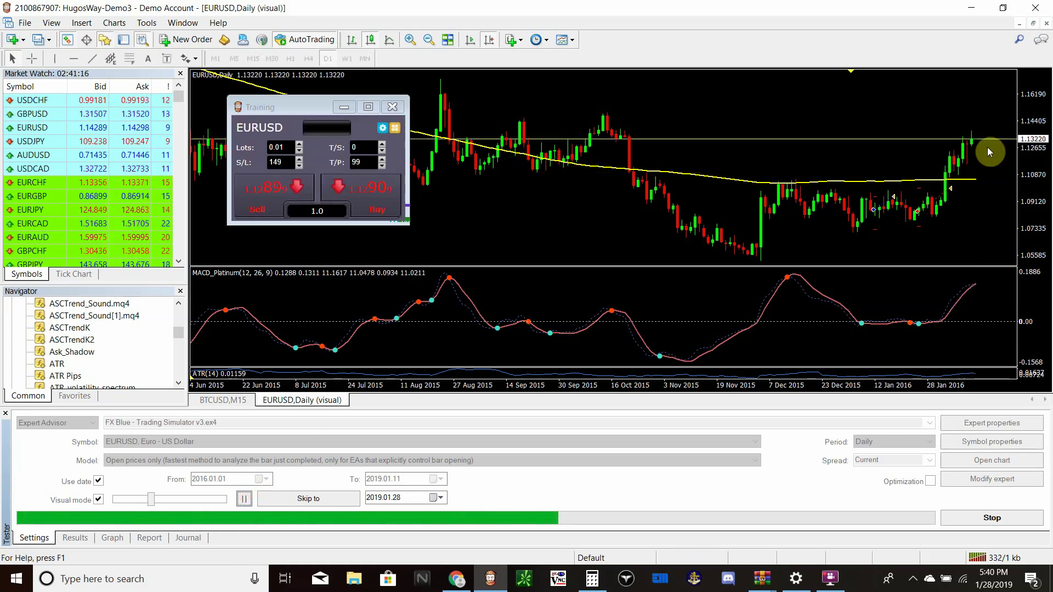
{"action": "left_click", "coordinate": [472, 42]}
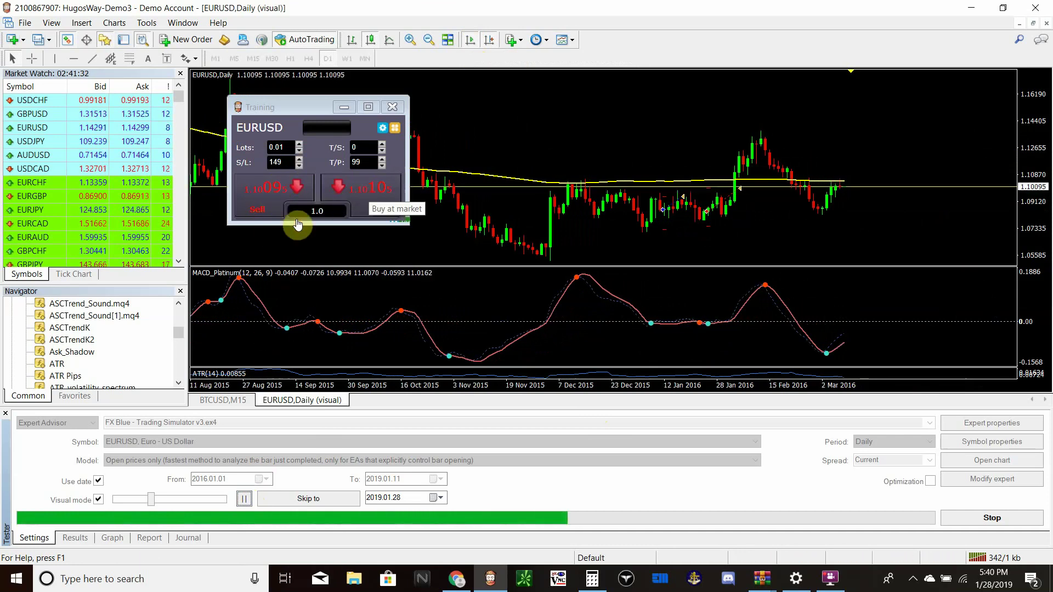
{"action": "left_click", "coordinate": [244, 498]}
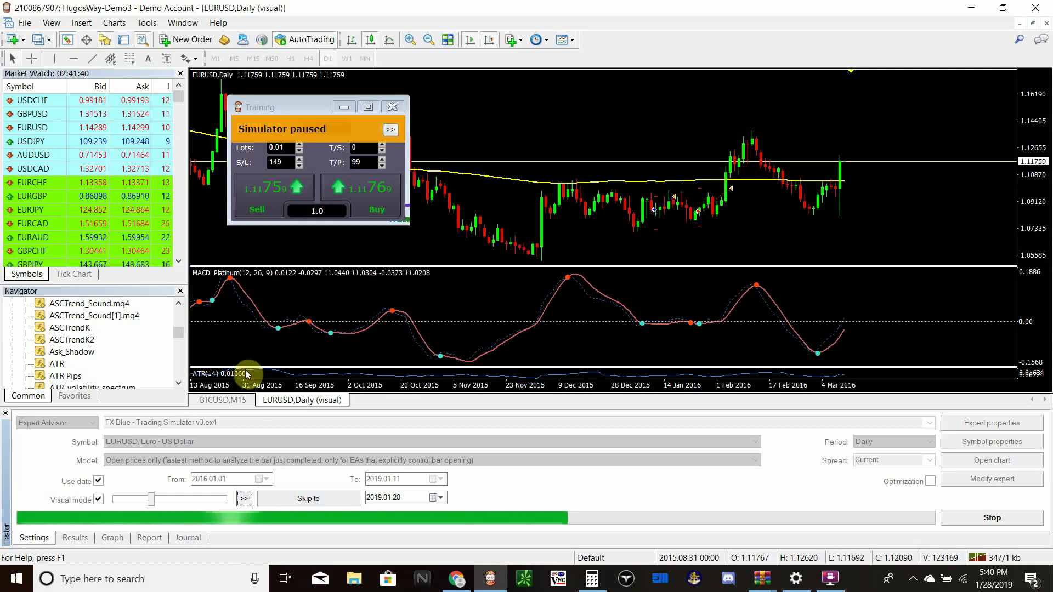
Set the Training panel's T/P to 106 and calculate 106 × 1.5 in Calculator for the stop loss
{"action": "left_click", "coordinate": [366, 162]}
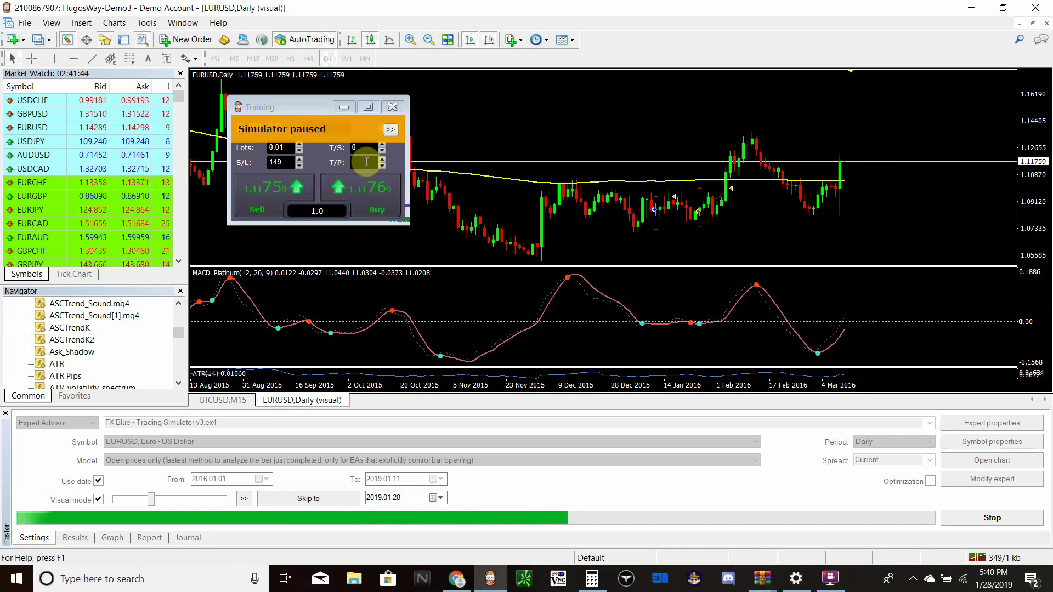
{"action": "type", "text": "106"}
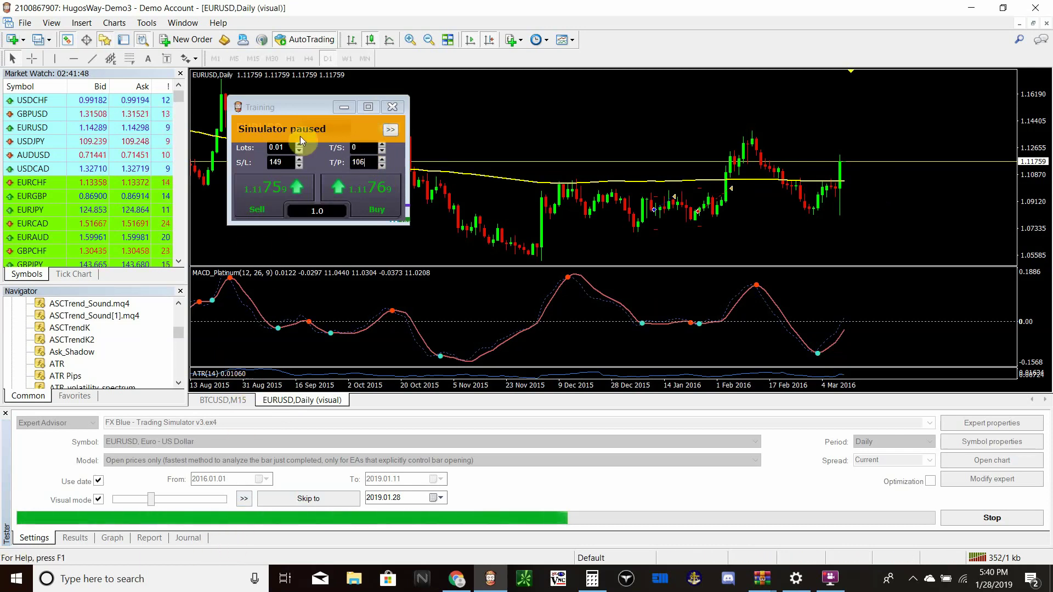
{"action": "left_click", "coordinate": [592, 579]}
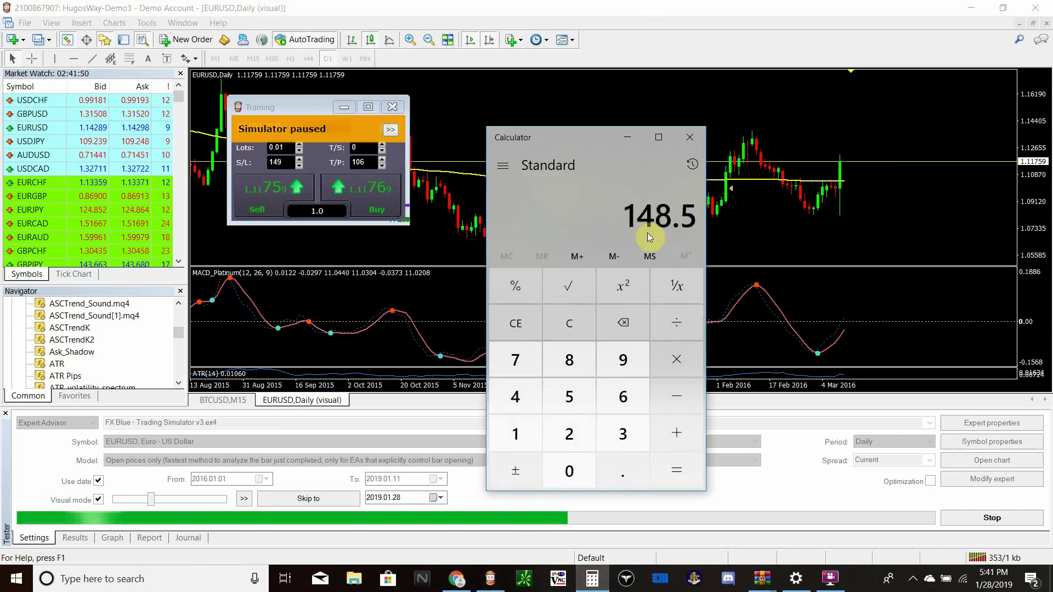
{"action": "left_click", "coordinate": [578, 317]}
{"action": "type", "text": "106"}
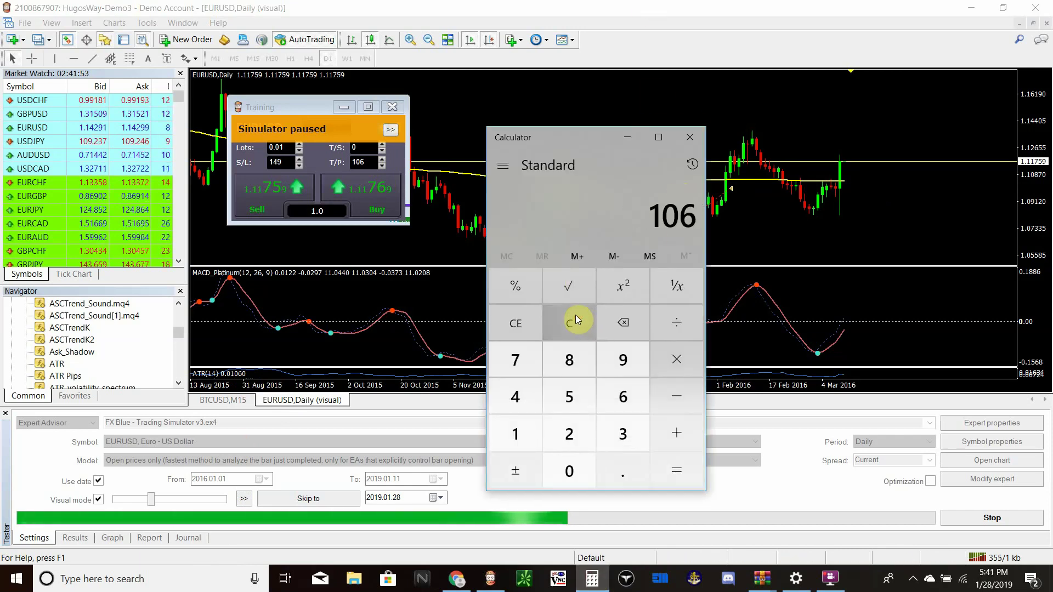
{"action": "key", "text": "Return"}
{"action": "type", "text": "159"}
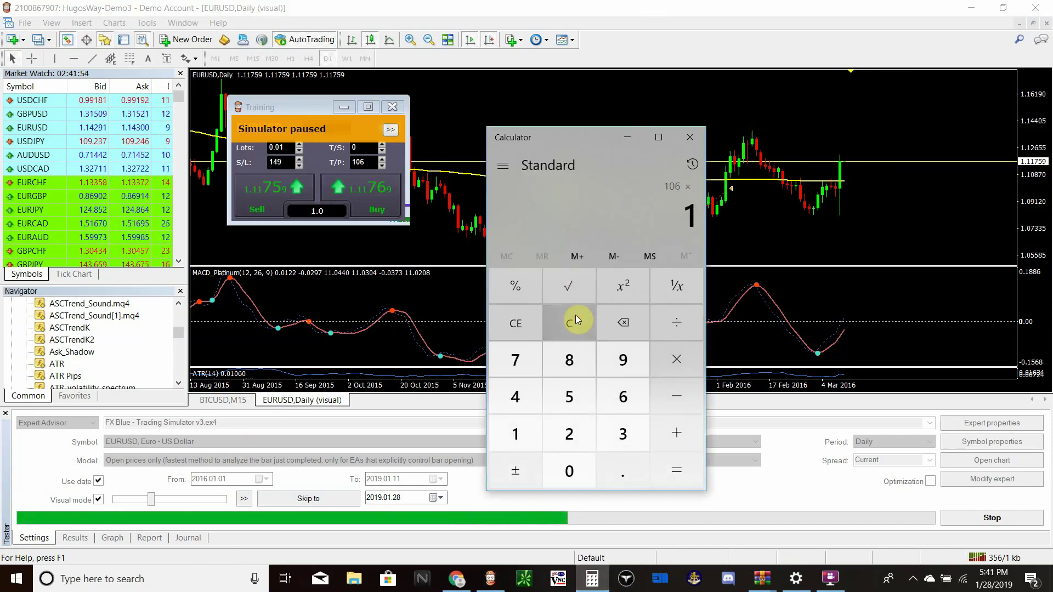
Set S/L to 159 in the Training panel and place a simulated EURUSD buy order of 0.01 lots
{"action": "left_click", "coordinate": [294, 162]}
{"action": "key", "text": "BackSpace"}
{"action": "key", "text": "BackSpace"}
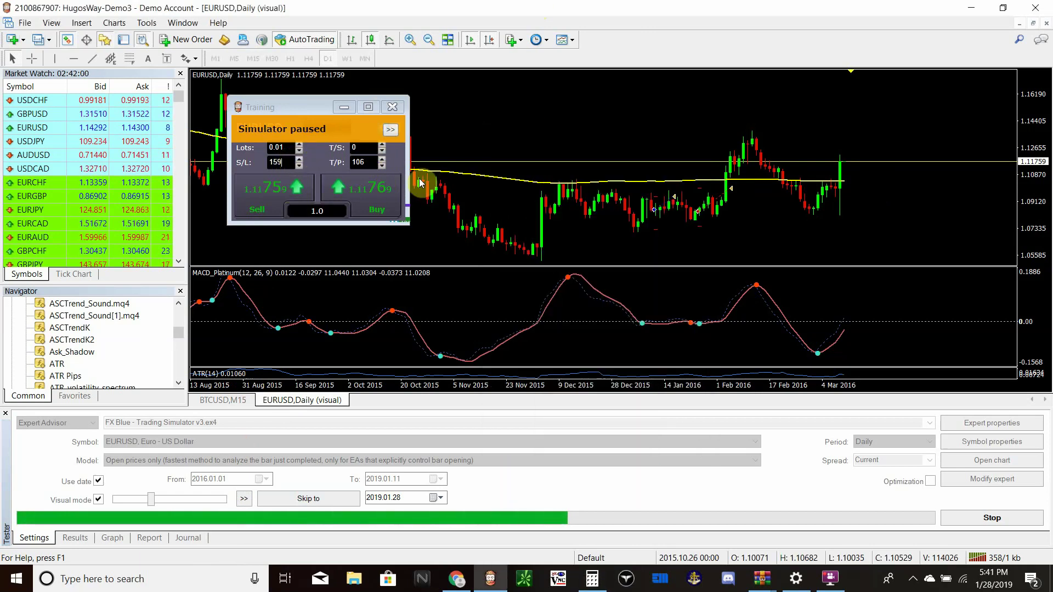
{"action": "left_click", "coordinate": [382, 200]}
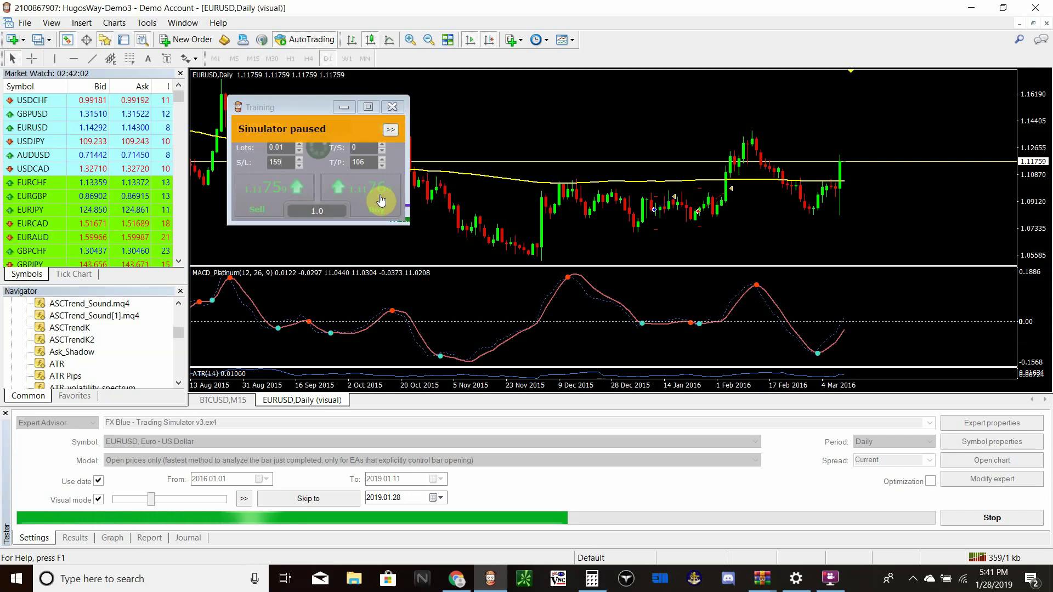
Run the simulation until the open buy trade closes, and stop the strategy test
{"action": "left_click", "coordinate": [245, 499]}
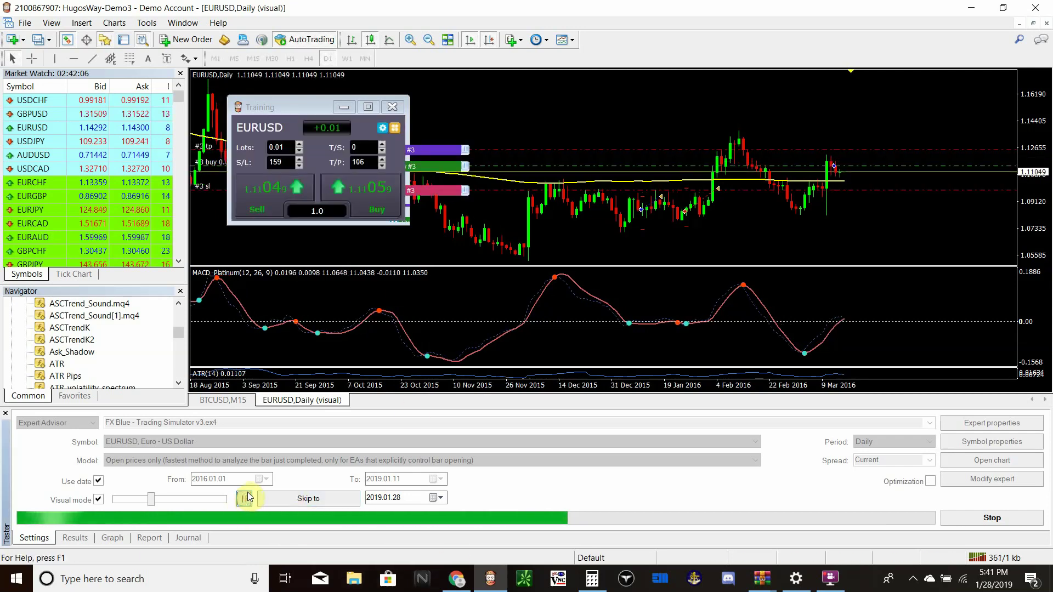
{"action": "left_click", "coordinate": [244, 498]}
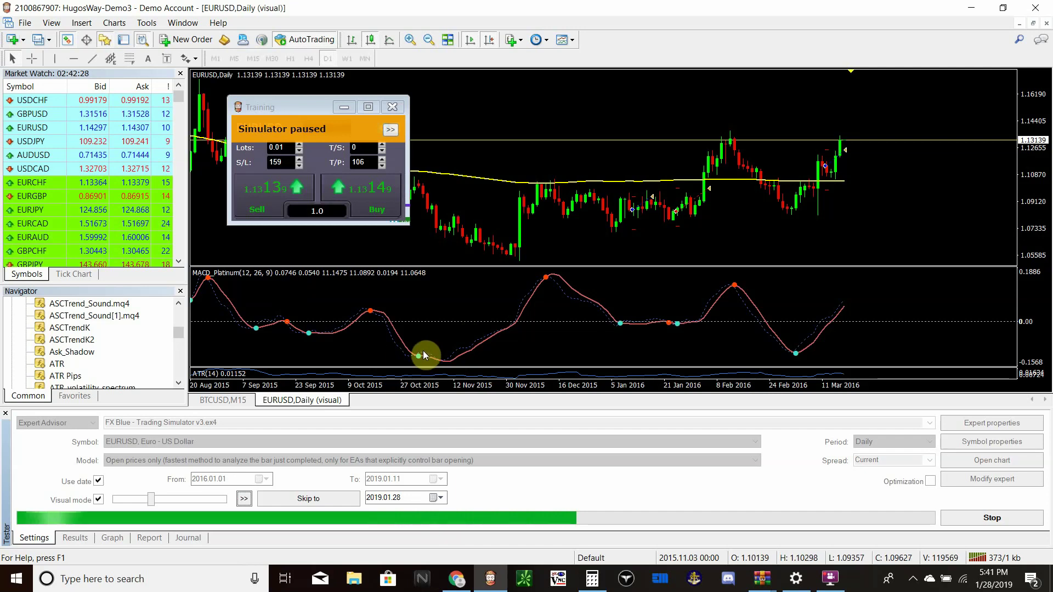
{"action": "mouse_move", "coordinate": [550, 279]}
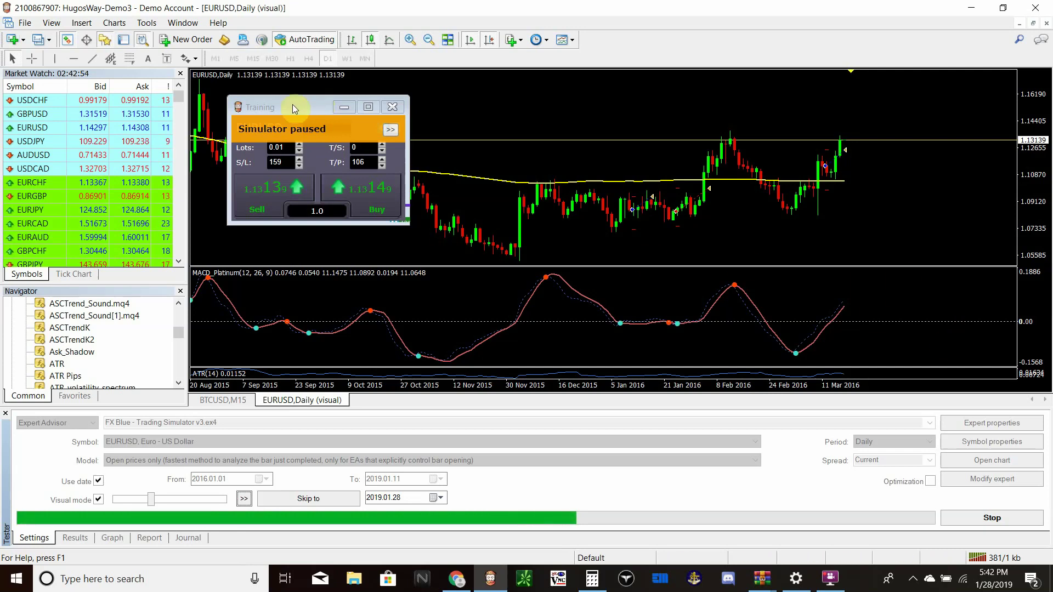
{"action": "left_click_drag", "start_coordinate": [288, 105], "coordinate": [360, 109]}
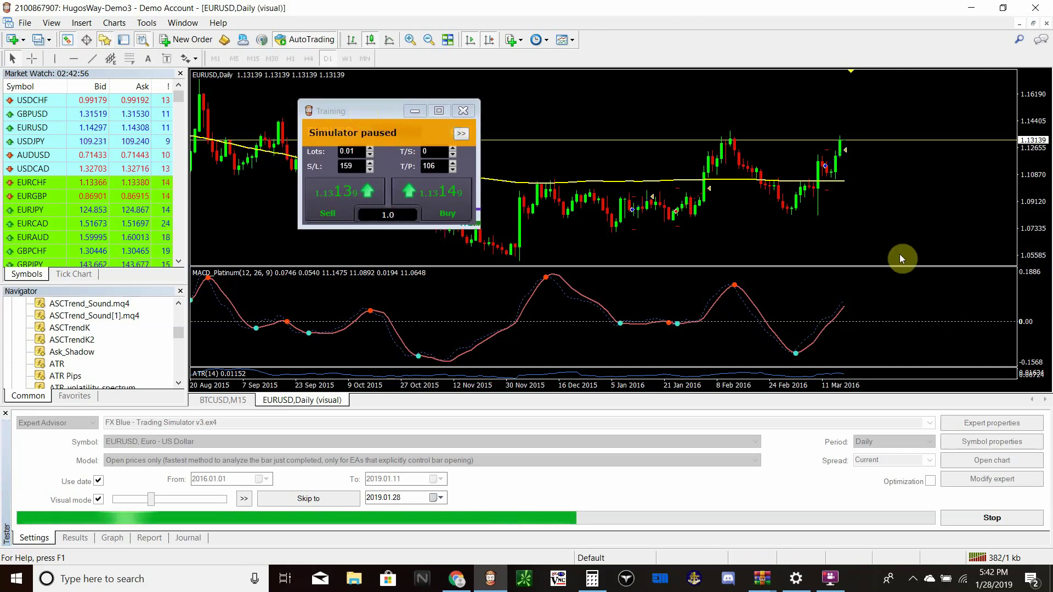
{"action": "left_click", "coordinate": [992, 516]}
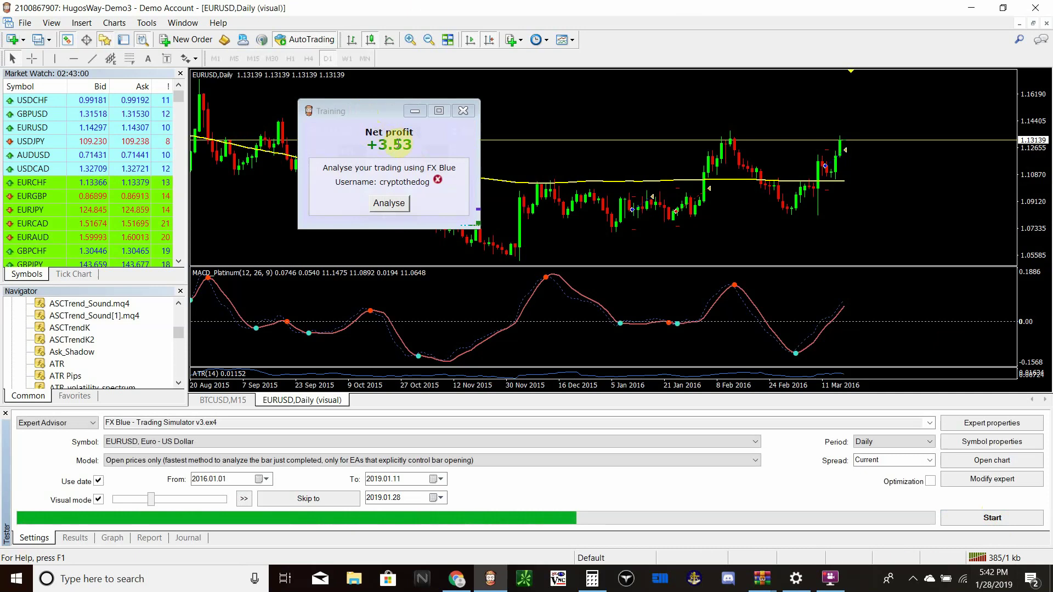
Open the FX Blue online analysis of the simulated trades and review the statement's balance, stats and risk figures
{"action": "left_click", "coordinate": [394, 206]}
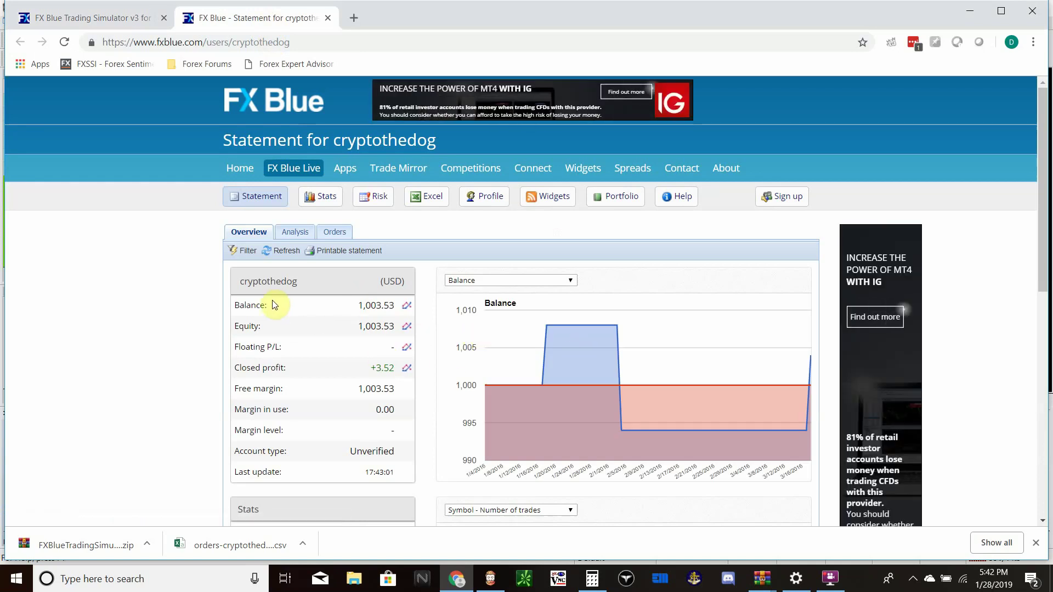
{"action": "scroll", "coordinate": [357, 307], "scroll_direction": "down", "scroll_amount": 1}
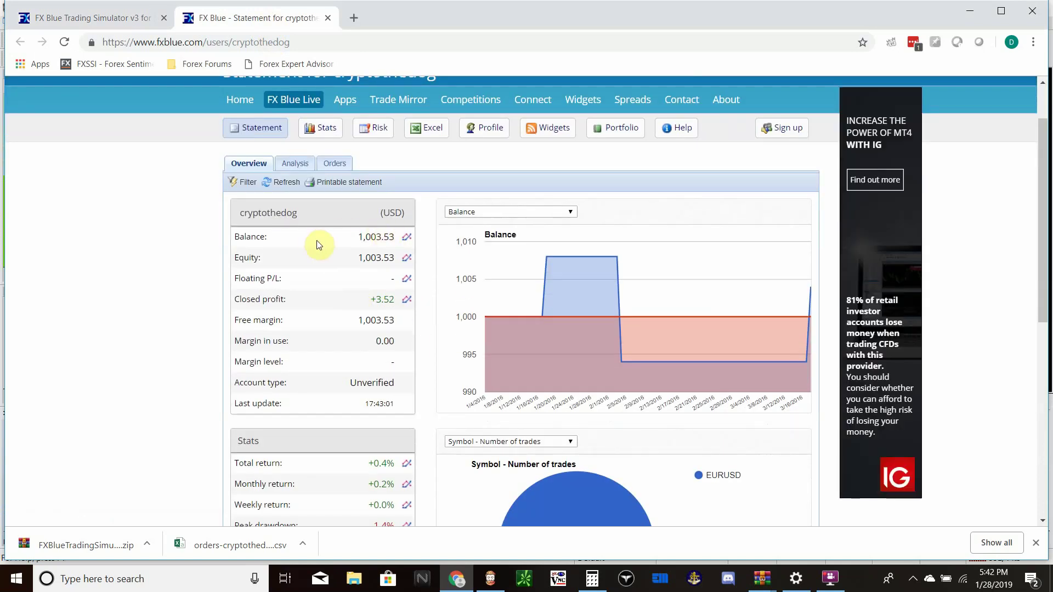
{"action": "scroll", "coordinate": [361, 284], "scroll_direction": "down", "scroll_amount": 5}
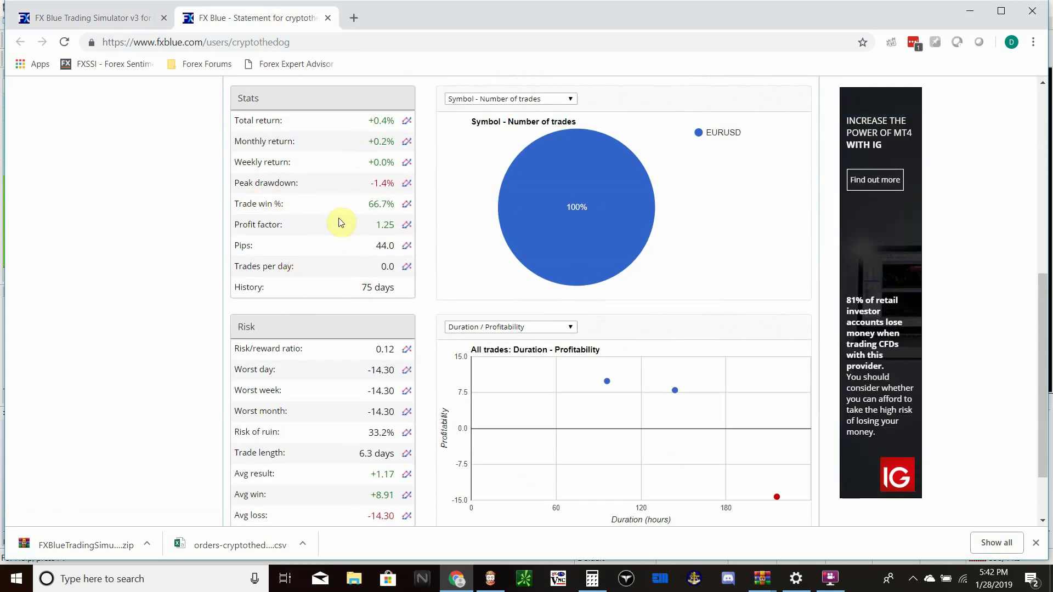
{"action": "scroll", "coordinate": [393, 321], "scroll_direction": "down", "scroll_amount": 2}
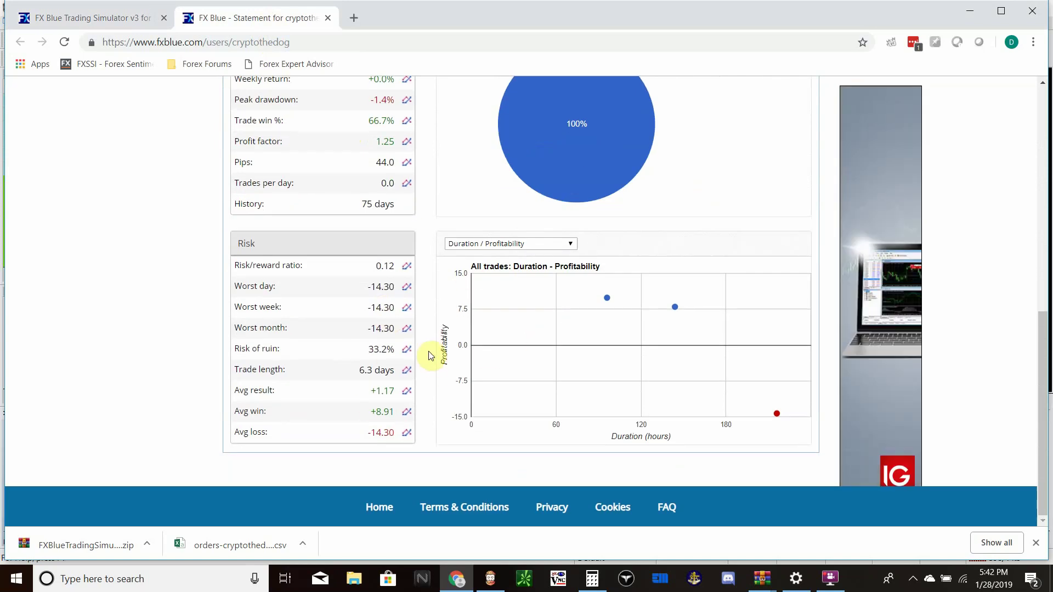
{"action": "scroll", "coordinate": [430, 353], "scroll_direction": "up", "scroll_amount": 7}
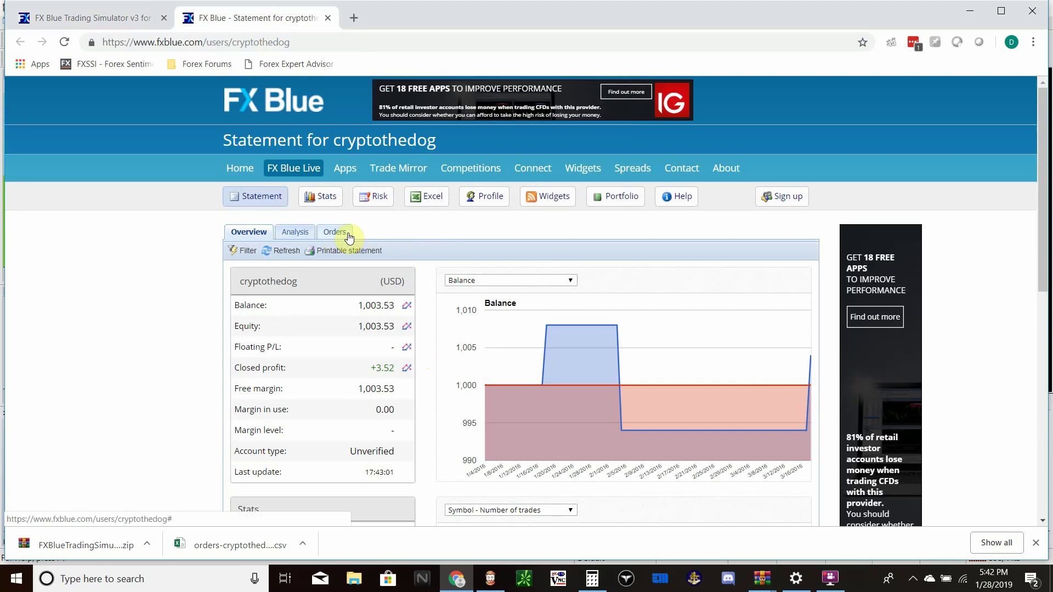
Display the list of closed orders in the account's FX Blue statement
{"action": "left_click", "coordinate": [340, 235]}
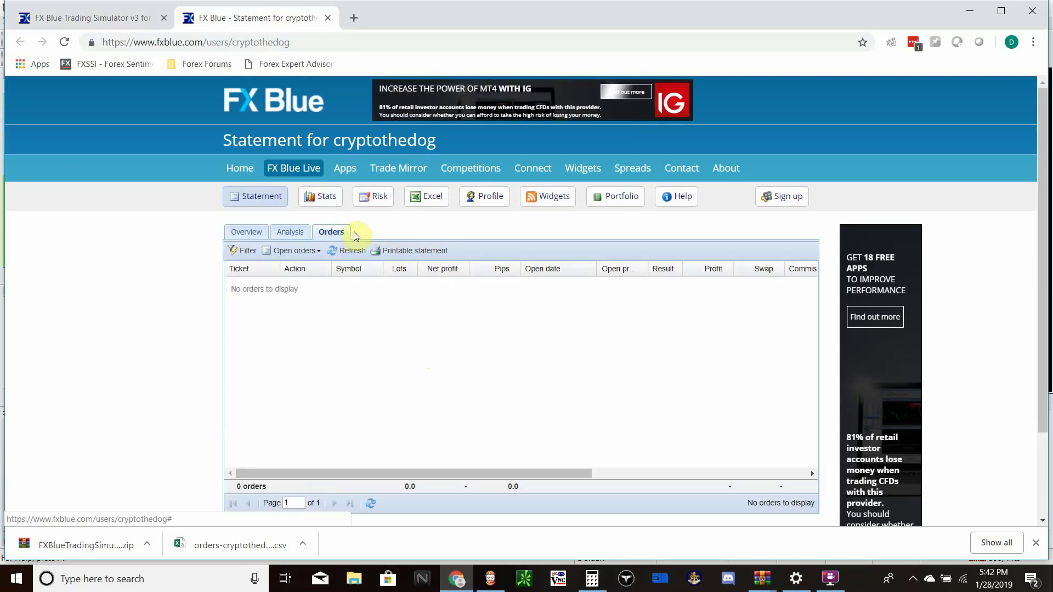
{"action": "left_click", "coordinate": [308, 252]}
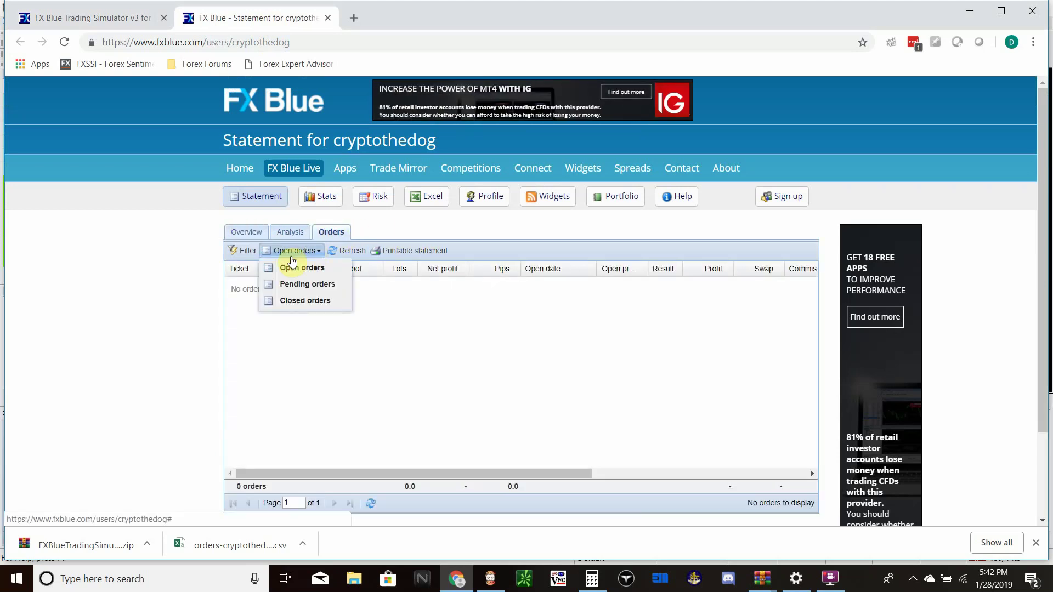
{"action": "left_click", "coordinate": [305, 300]}
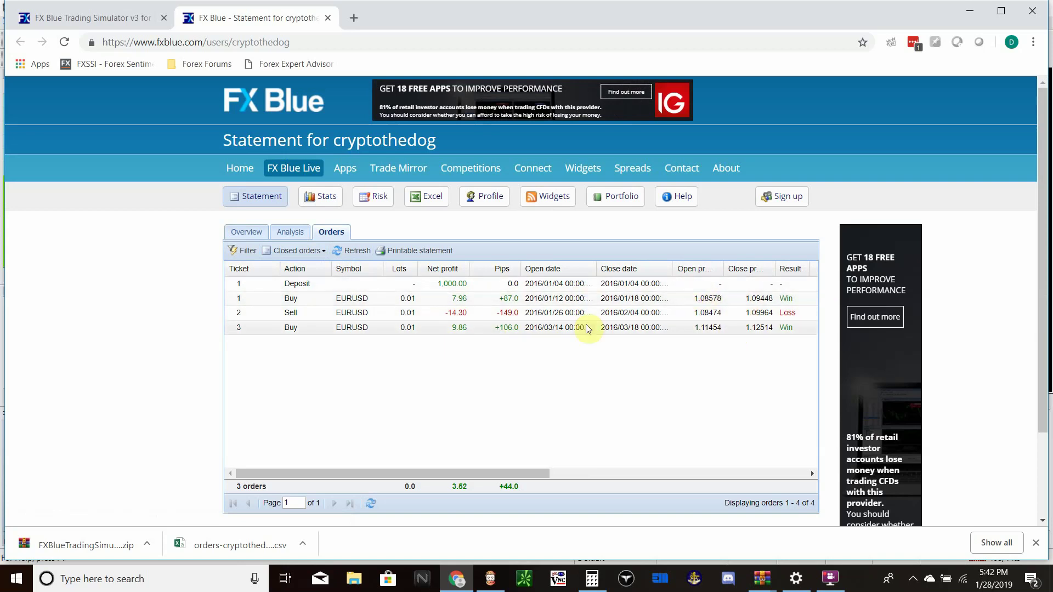
Download the simulated orders as a CSV file and inspect its trade rows in Excel, closing the workbook when done
{"action": "left_click", "coordinate": [431, 196]}
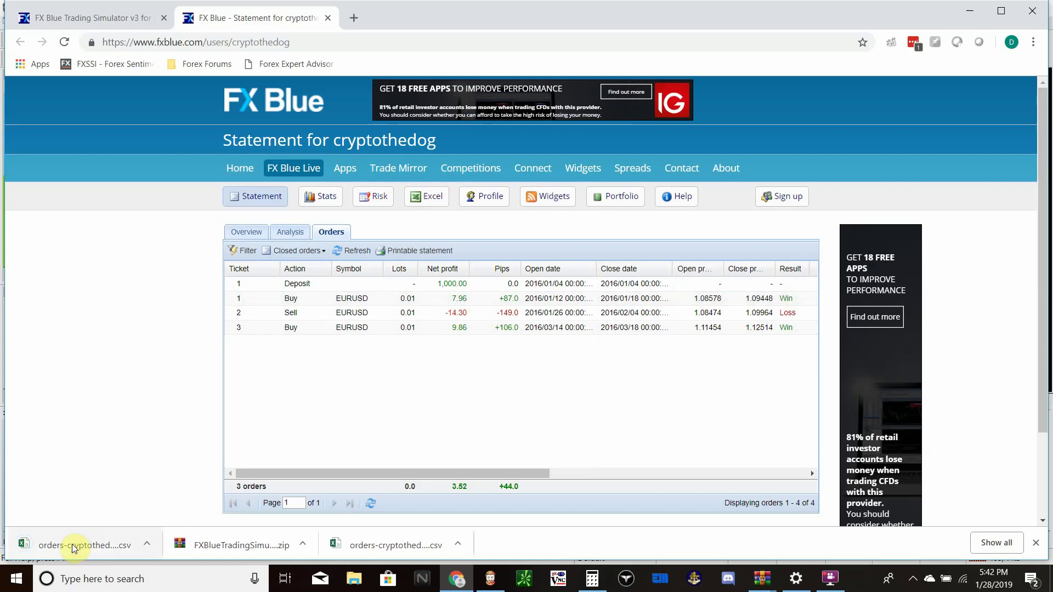
{"action": "left_click", "coordinate": [73, 543]}
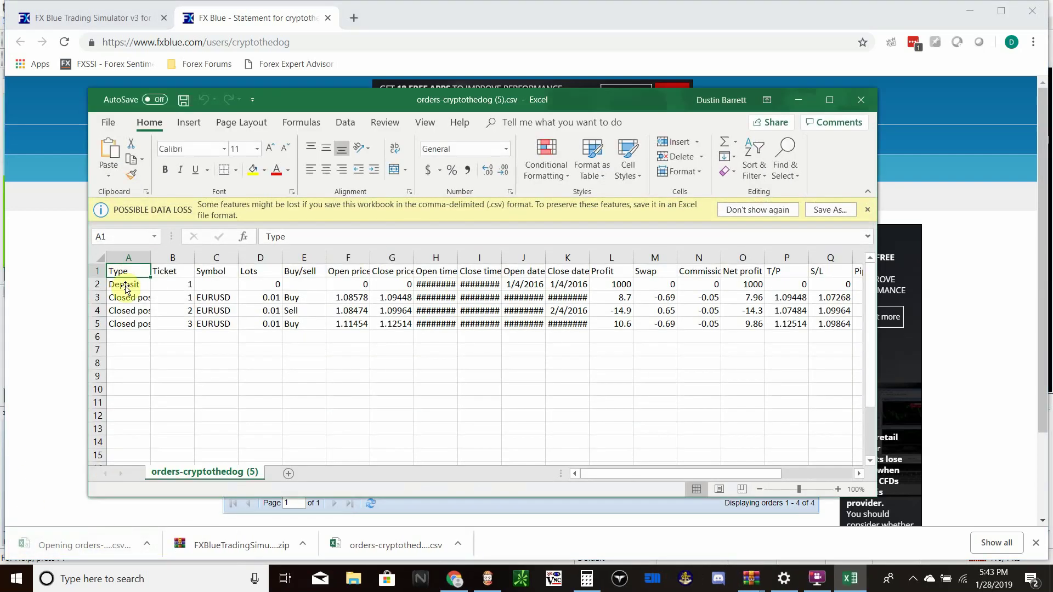
{"action": "left_click", "coordinate": [865, 96]}
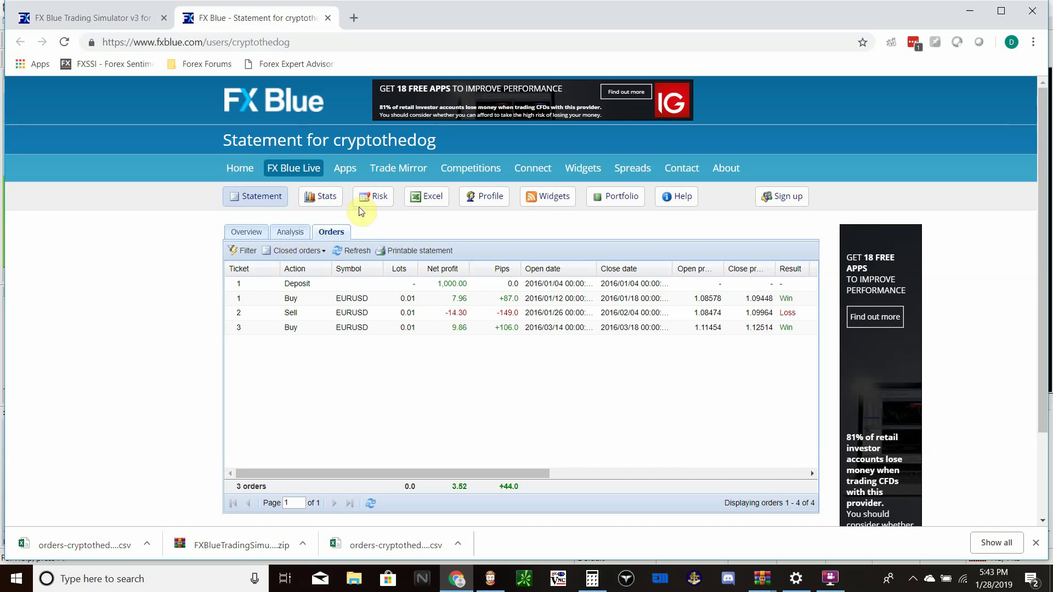
Review the account's stats through the overview, charts, open/closed and symbol-plus-direction breakdowns, and close the results page
{"action": "left_click", "coordinate": [329, 201]}
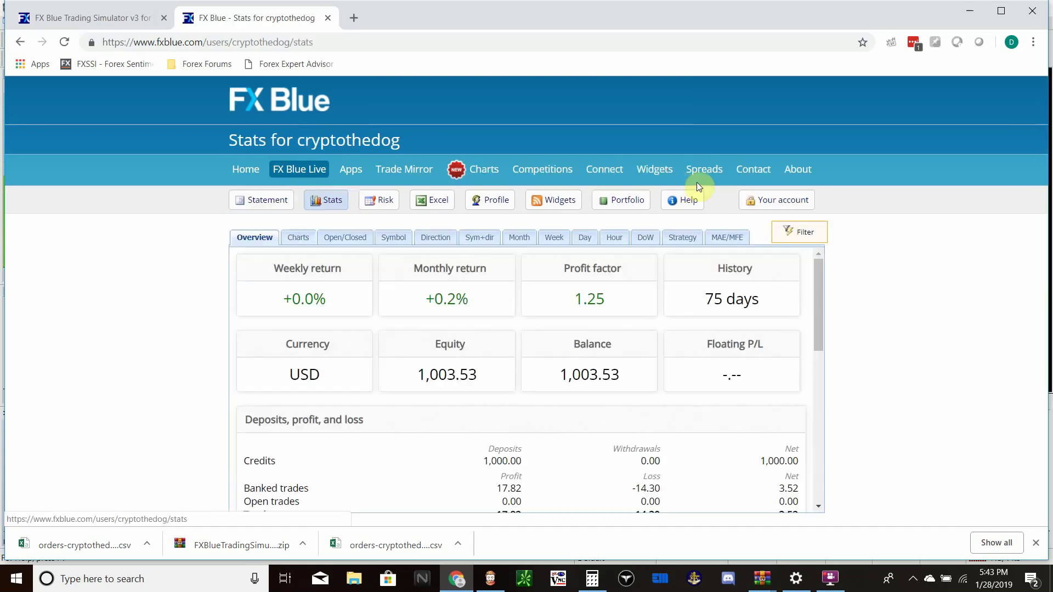
{"action": "left_click", "coordinate": [299, 237]}
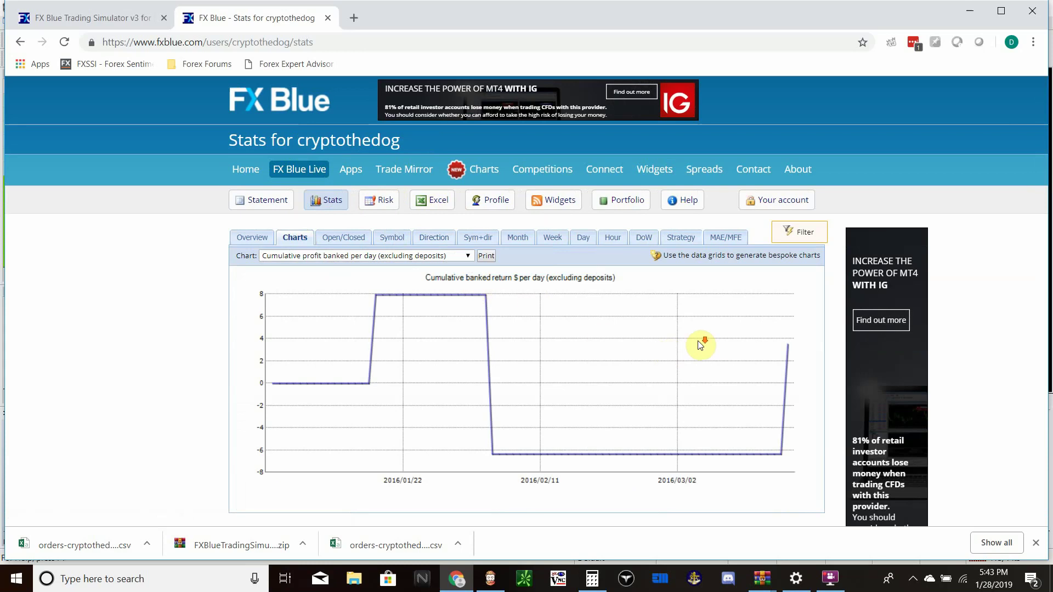
{"action": "left_click", "coordinate": [345, 239]}
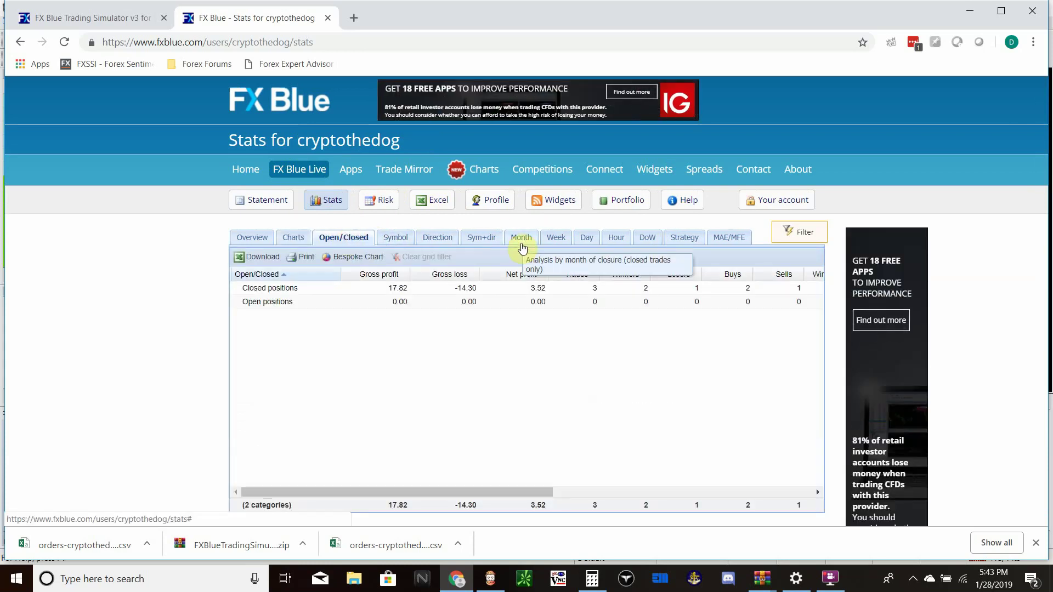
{"action": "left_click", "coordinate": [473, 241]}
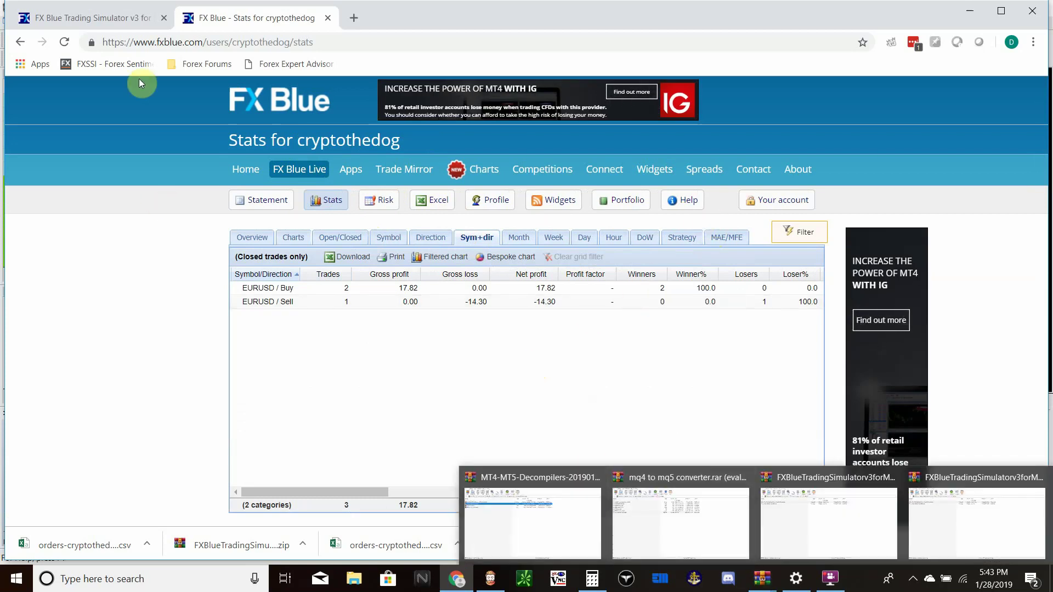
{"action": "left_click", "coordinate": [328, 18]}
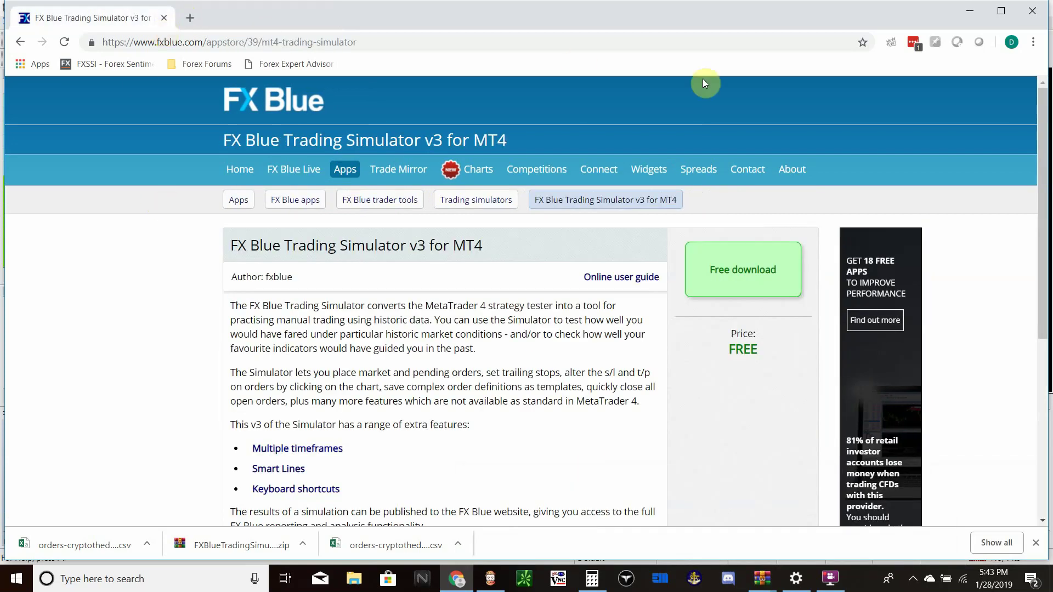
{"action": "left_click", "coordinate": [826, 585]}
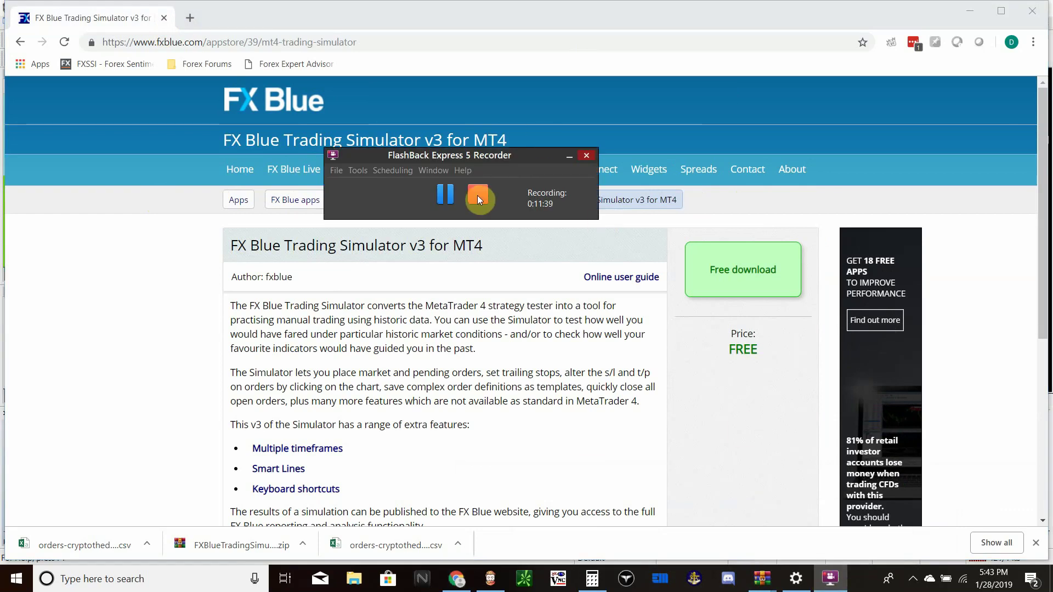